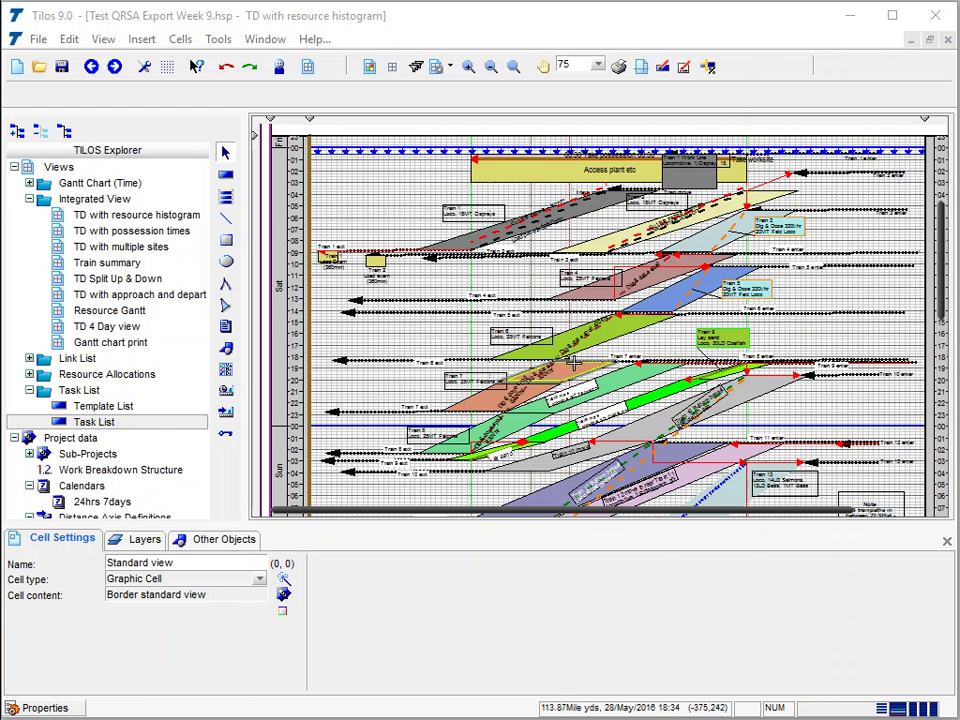
Select the Load panels 30ft Conc. task and view its Min Dur 300 and Max Dur 450 values.
{"action": "left_click", "coordinate": [598, 215]}
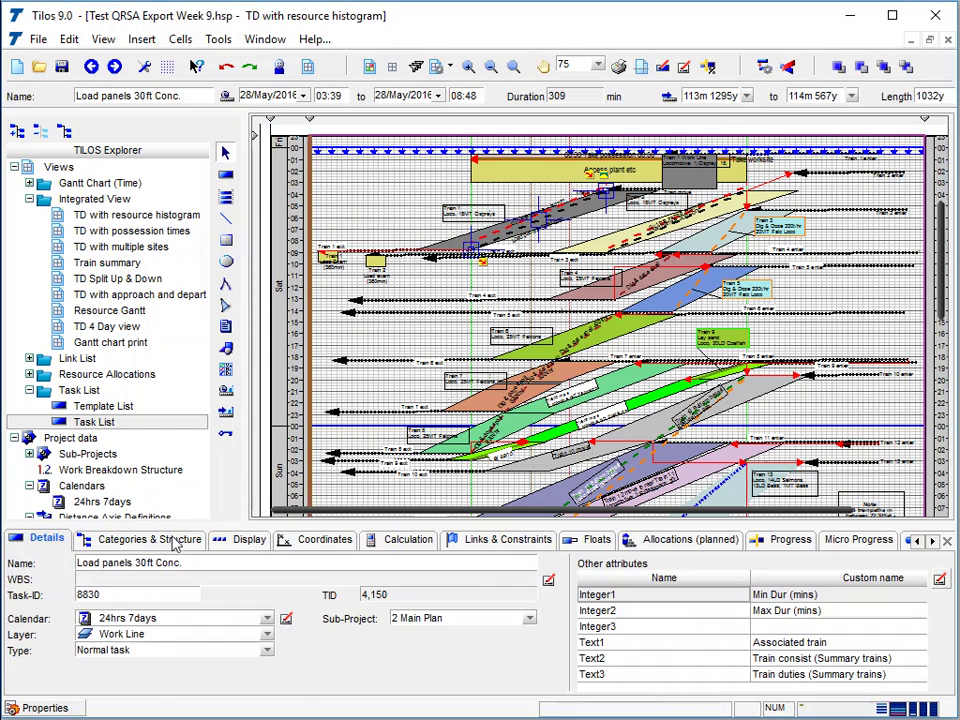
{"action": "left_click", "coordinate": [659, 598]}
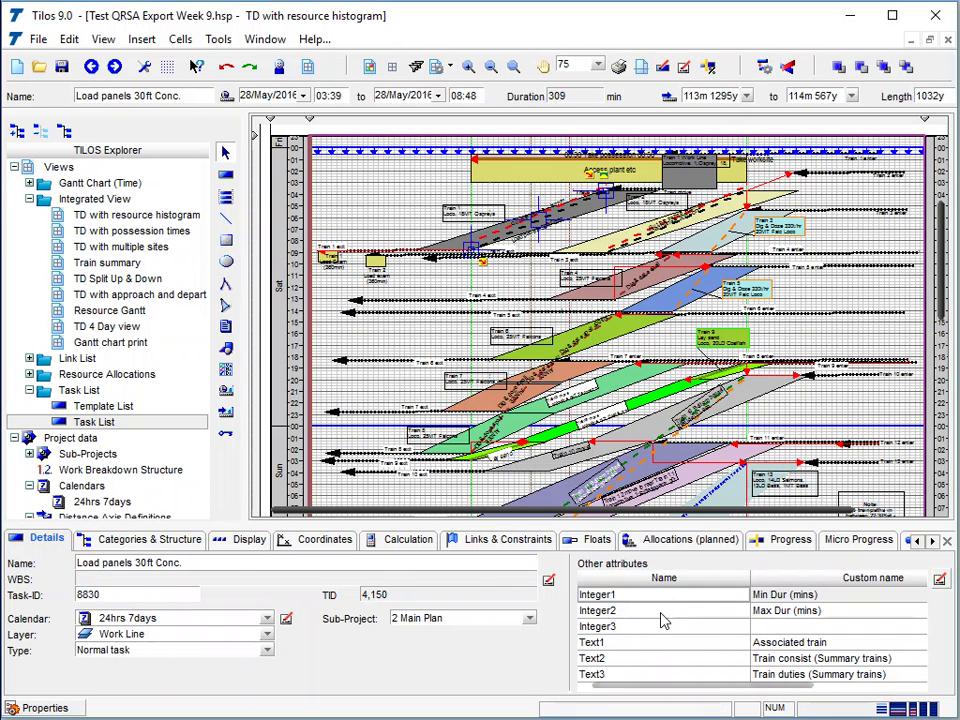
{"action": "left_click_drag", "start_coordinate": [686, 689], "coordinate": [820, 688]}
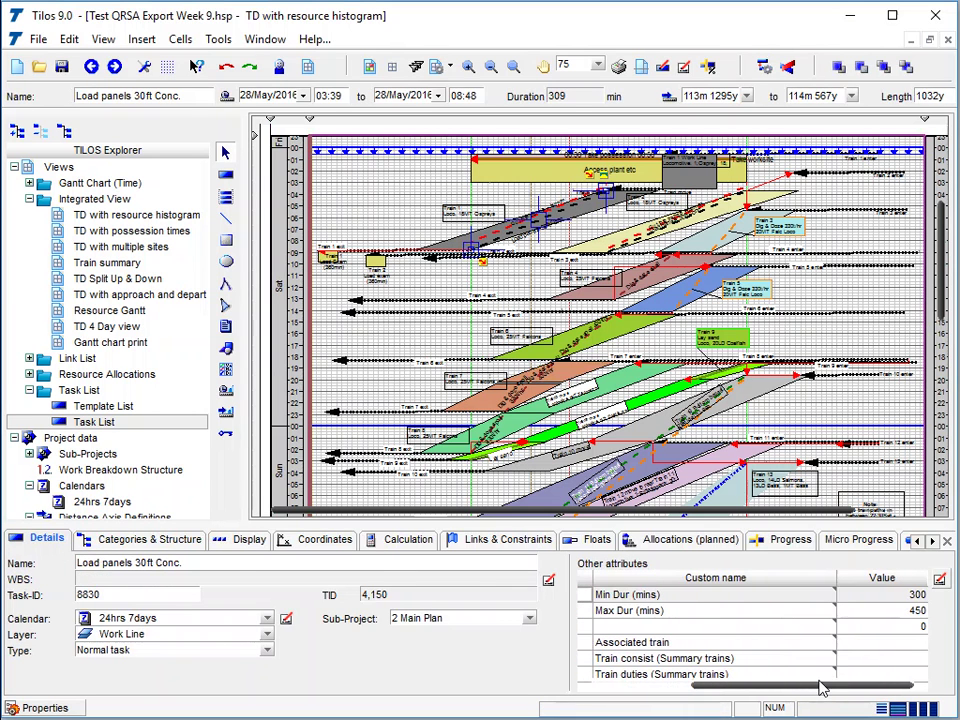
Untick Display for the Integer1 'Min Dur (mins)' custom task field and confirm.
{"action": "left_click", "coordinate": [941, 581]}
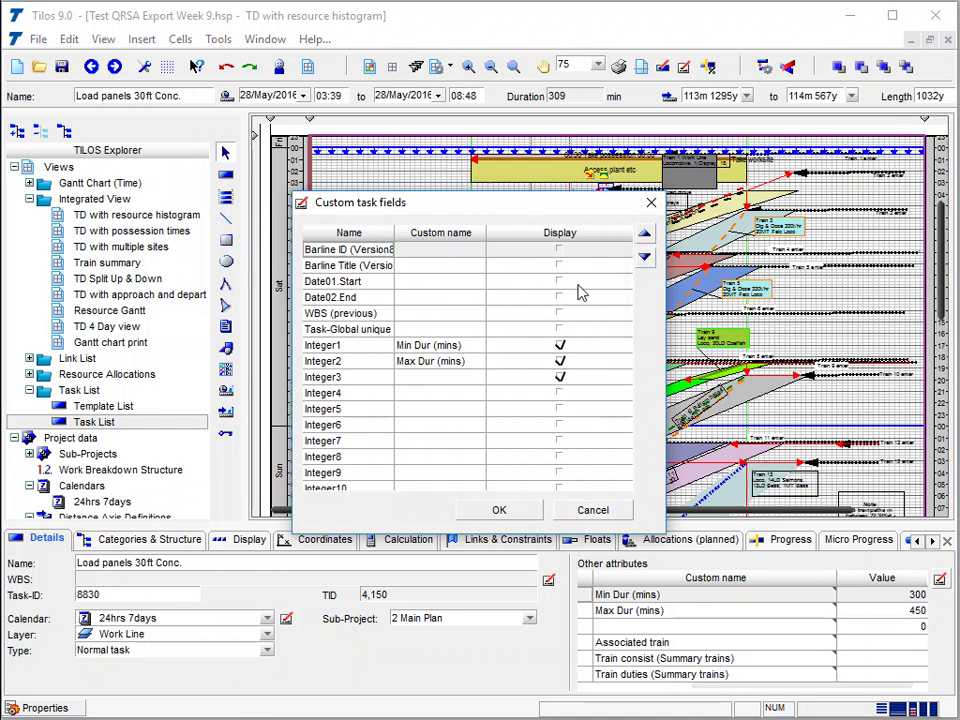
{"action": "mouse_move", "coordinate": [630, 283]}
{"action": "left_mouse_down"}
{"action": "mouse_move", "coordinate": [632, 364]}
{"action": "mouse_move", "coordinate": [634, 285]}
{"action": "left_mouse_up"}
{"action": "left_click", "coordinate": [561, 346]}
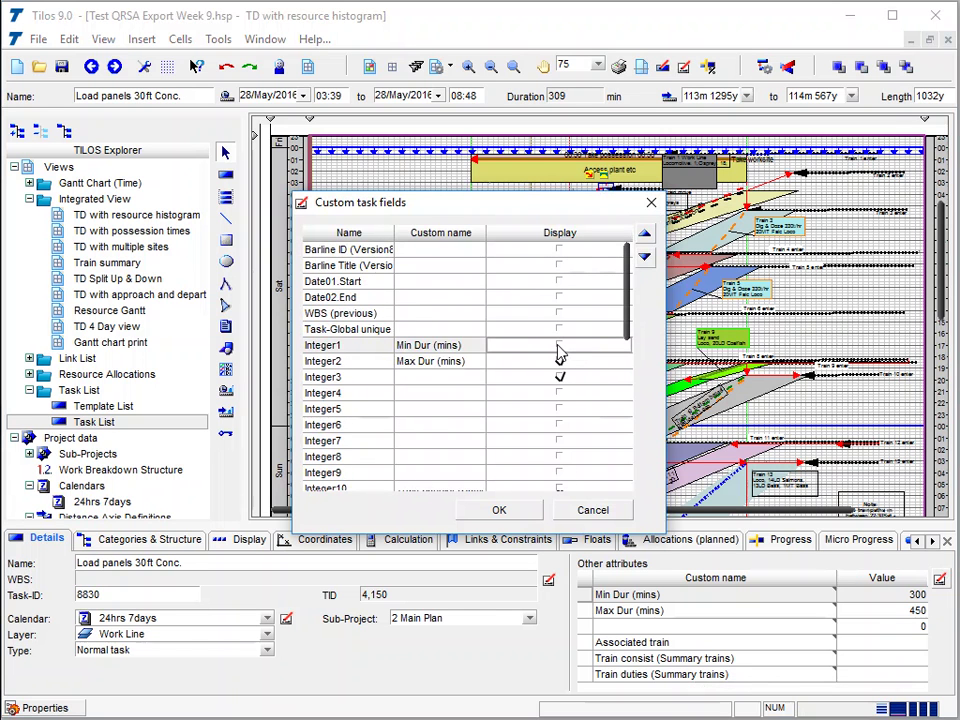
{"action": "left_click", "coordinate": [519, 519]}
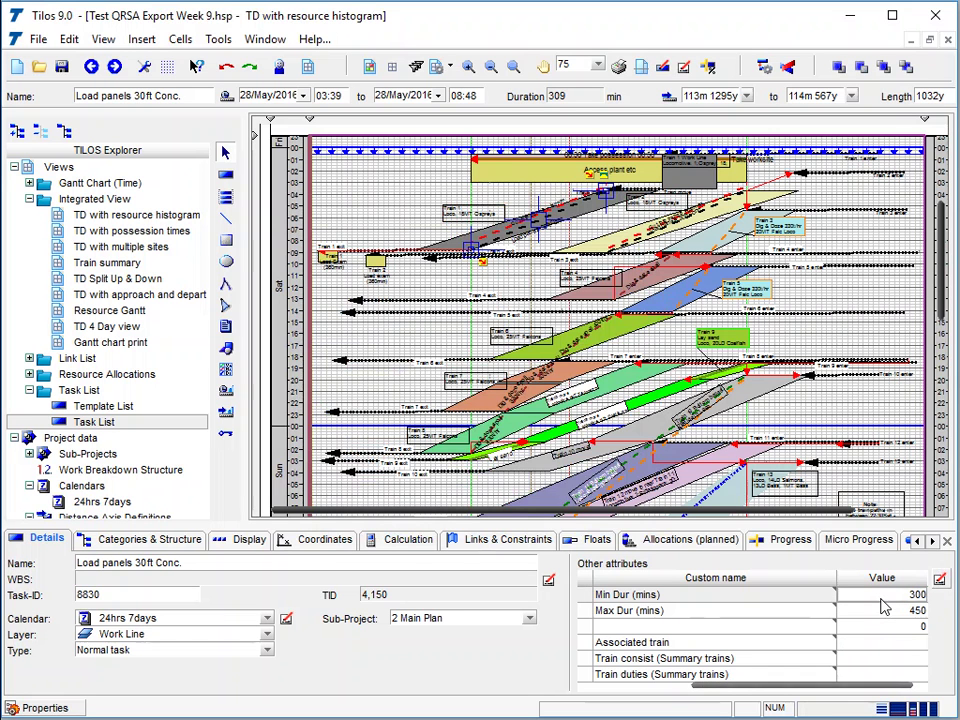
Start a Plain Text export to the Clipboard and create a new exchange profile for editing.
{"action": "left_click", "coordinate": [38, 39]}
{"action": "left_click", "coordinate": [64, 192]}
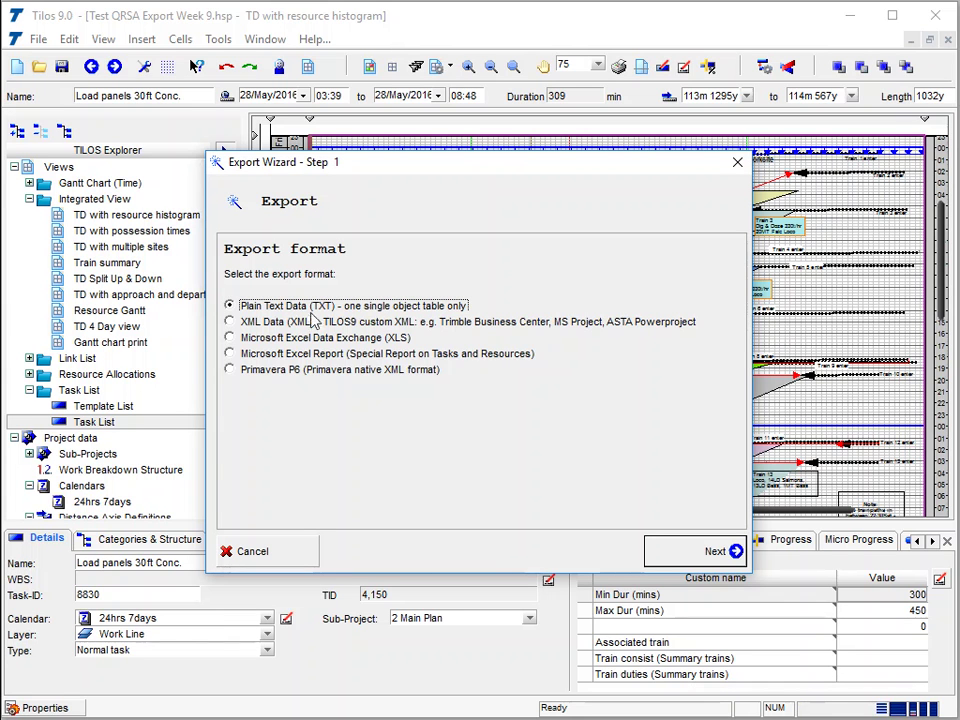
{"action": "left_click", "coordinate": [713, 556]}
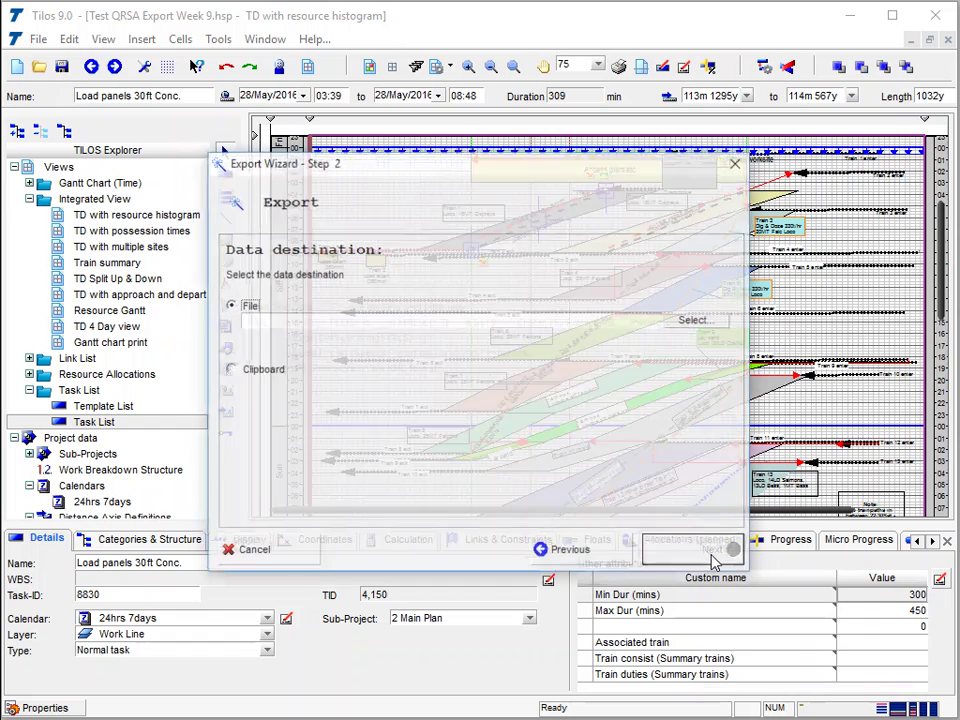
{"action": "left_click", "coordinate": [260, 370]}
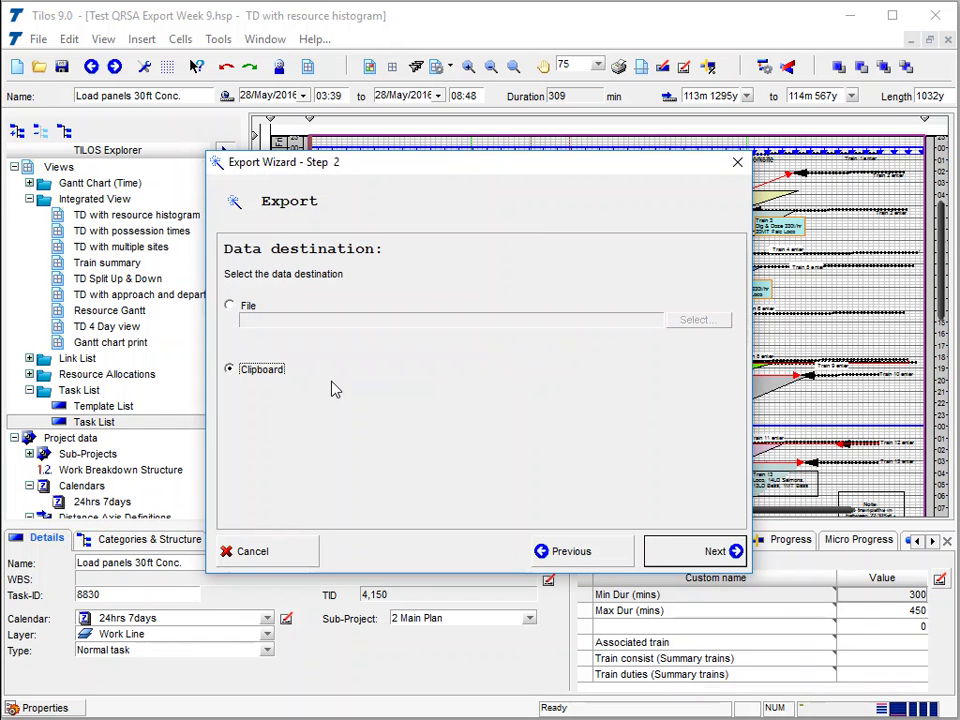
{"action": "left_click", "coordinate": [714, 552]}
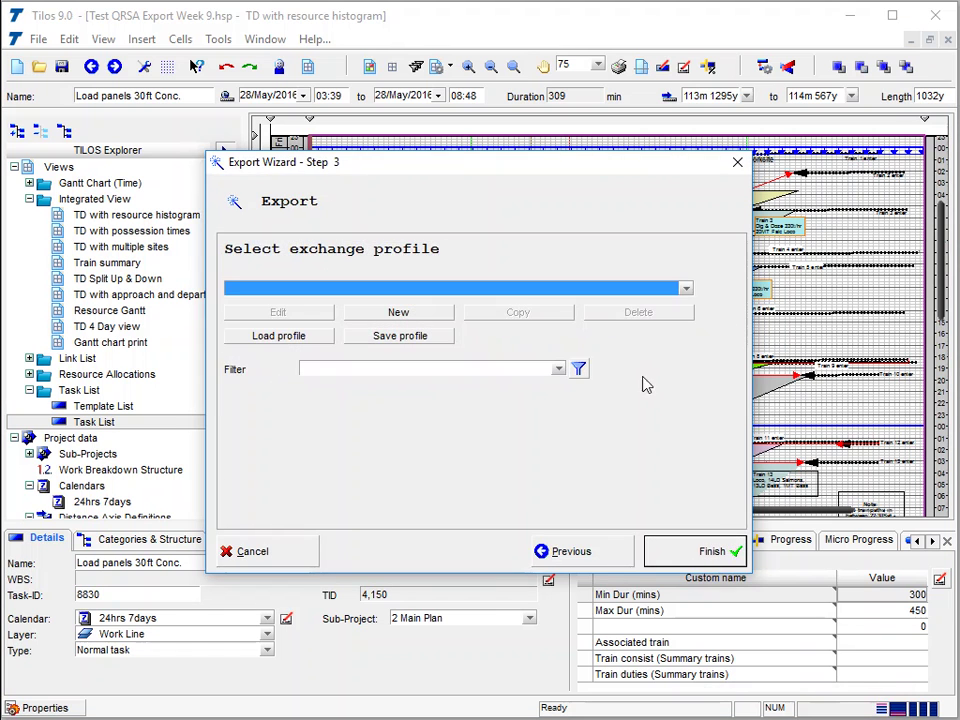
{"action": "left_click", "coordinate": [420, 315]}
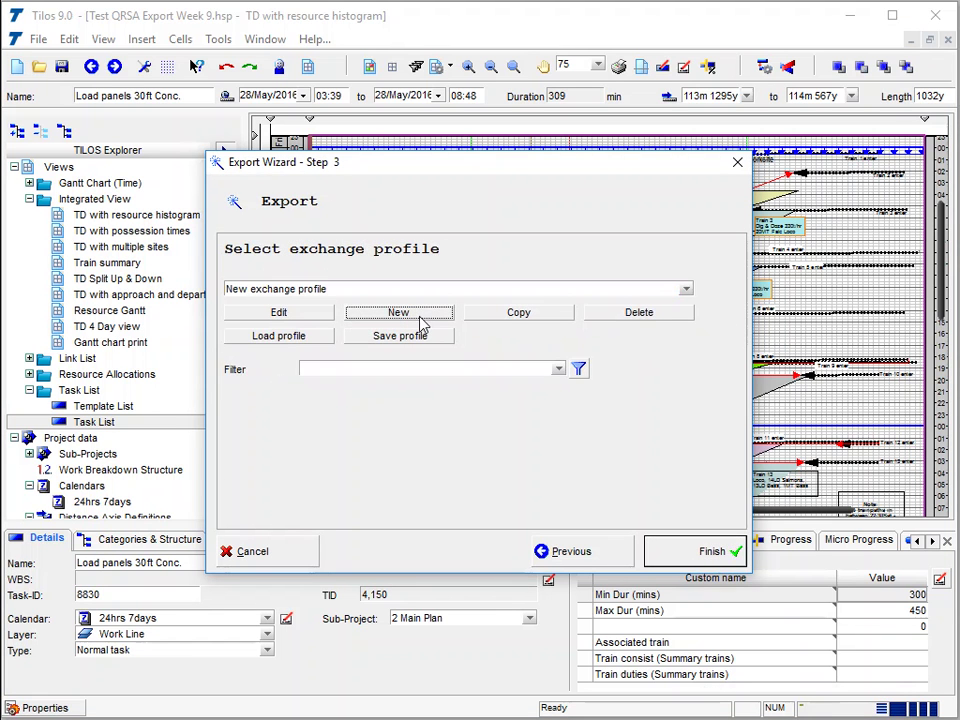
{"action": "left_click", "coordinate": [314, 318]}
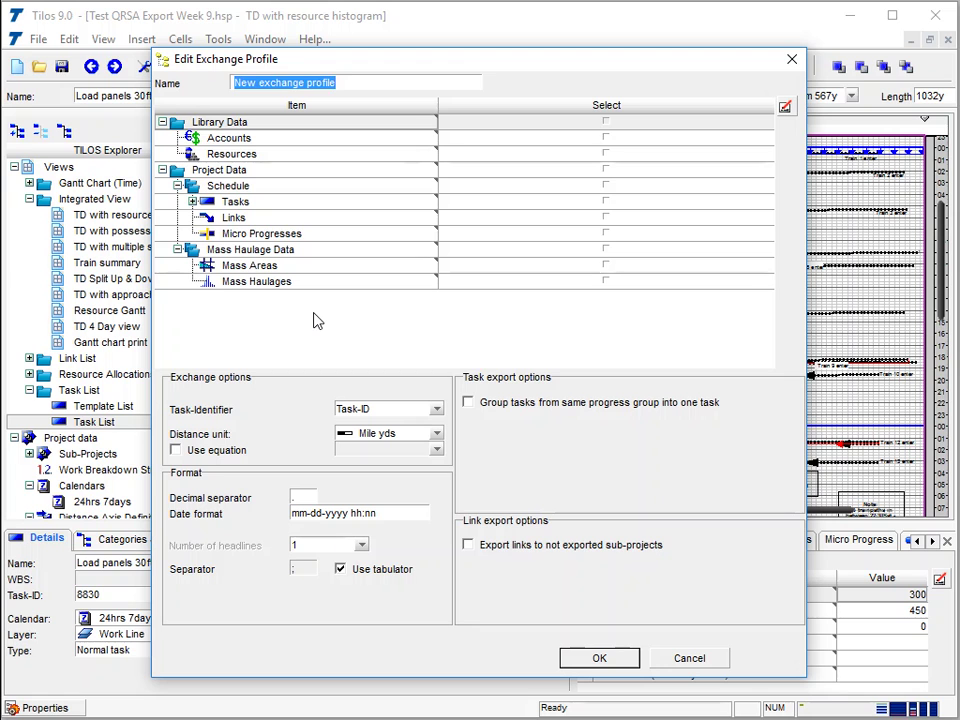
Name the profile 'QRSA Export', include Tasks, and bring up the Tasks field settings.
{"action": "type", "text": "QRSA Export"}
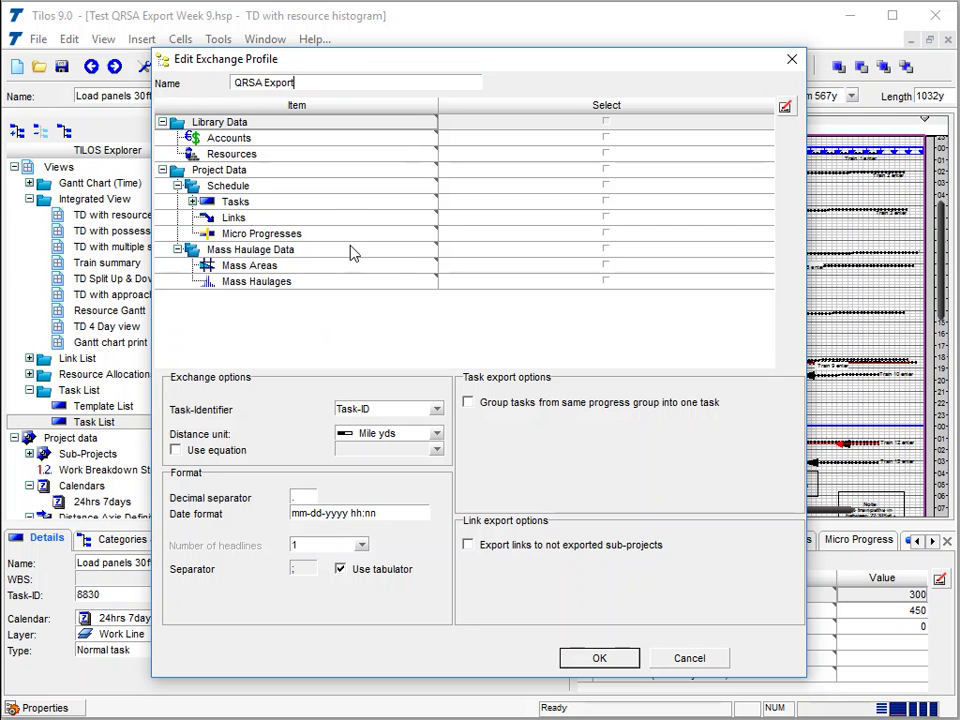
{"action": "left_click", "coordinate": [330, 206]}
{"action": "left_click", "coordinate": [607, 204]}
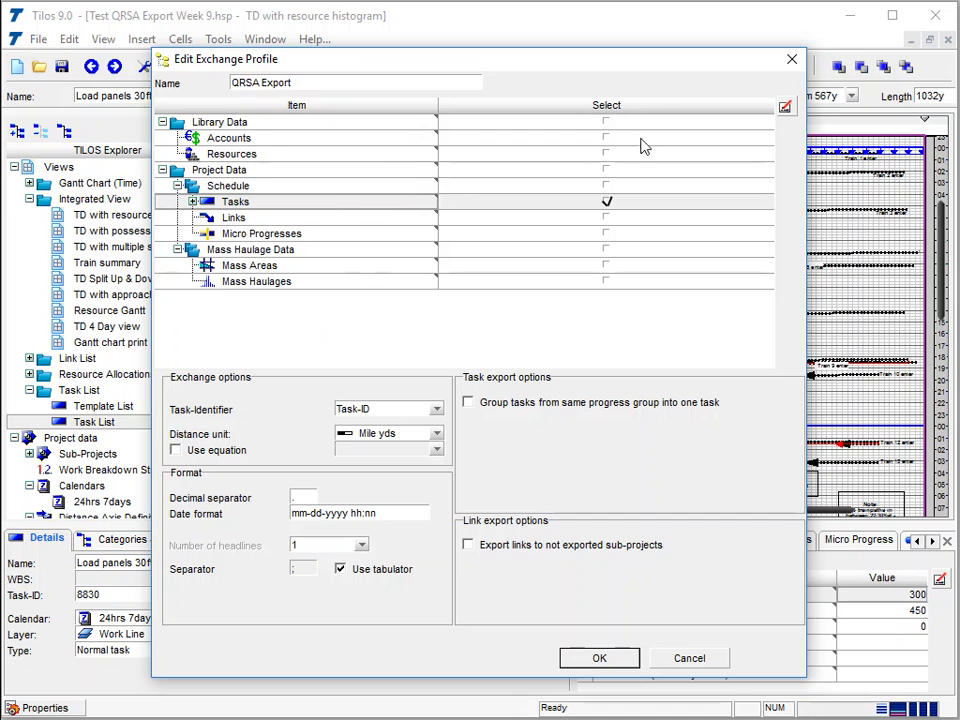
{"action": "left_click", "coordinate": [785, 107]}
{"action": "left_click_drag", "start_coordinate": [624, 169], "coordinate": [625, 85]}
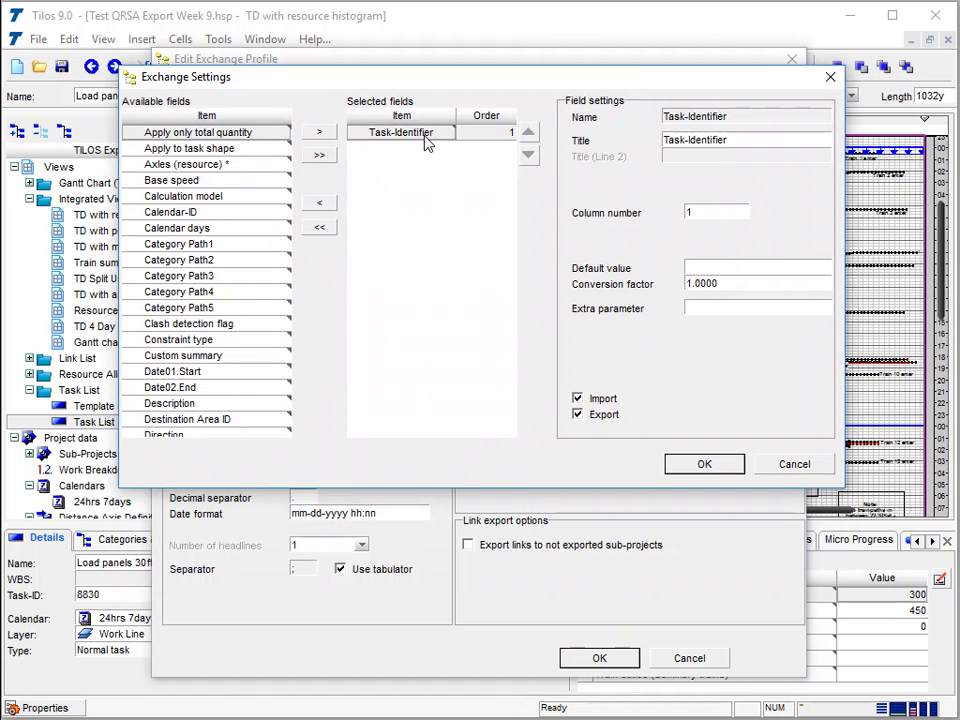
Add Name, Duration, Integer1 and Integer2 to the selected task export fields.
{"action": "left_click", "coordinate": [202, 203]}
{"action": "key", "text": "n"}
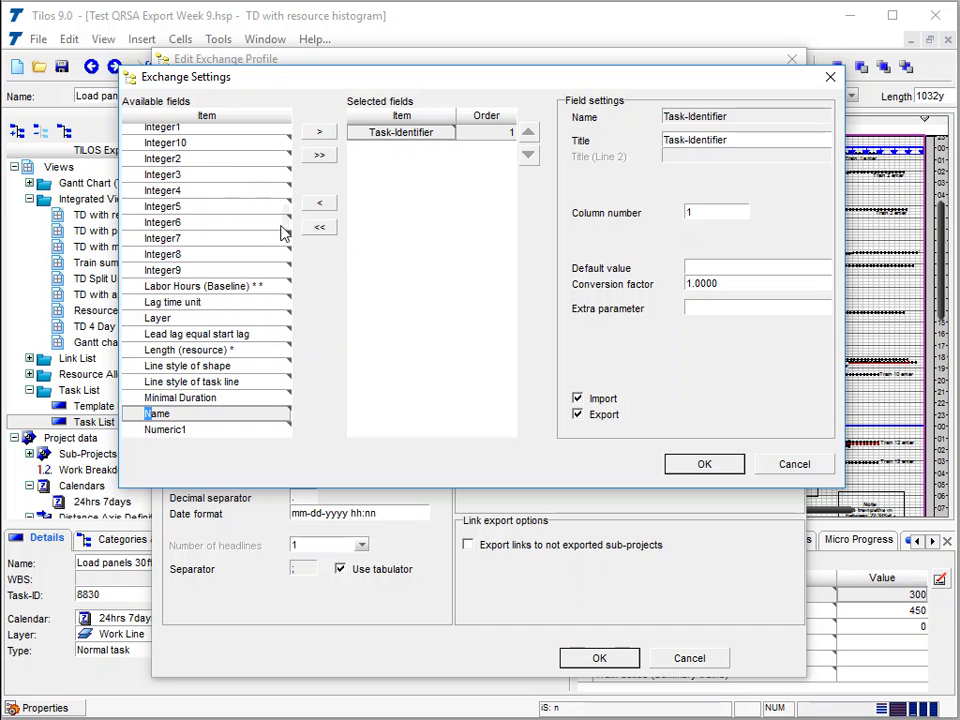
{"action": "scroll", "coordinate": [285, 240], "scroll_direction": "down", "scroll_amount": 3}
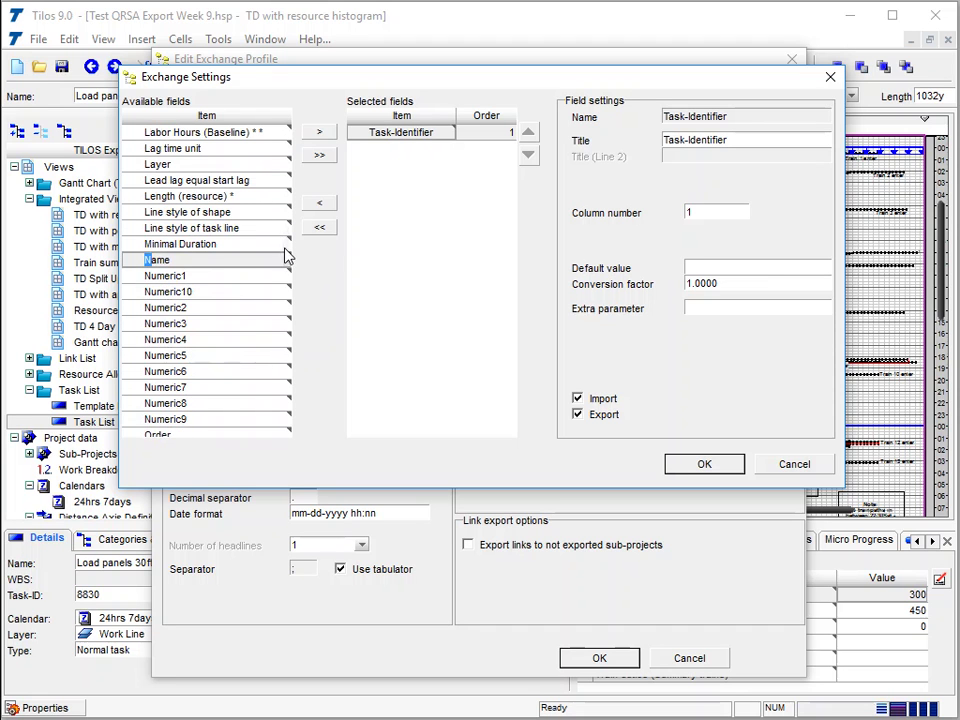
{"action": "double_click", "coordinate": [183, 263]}
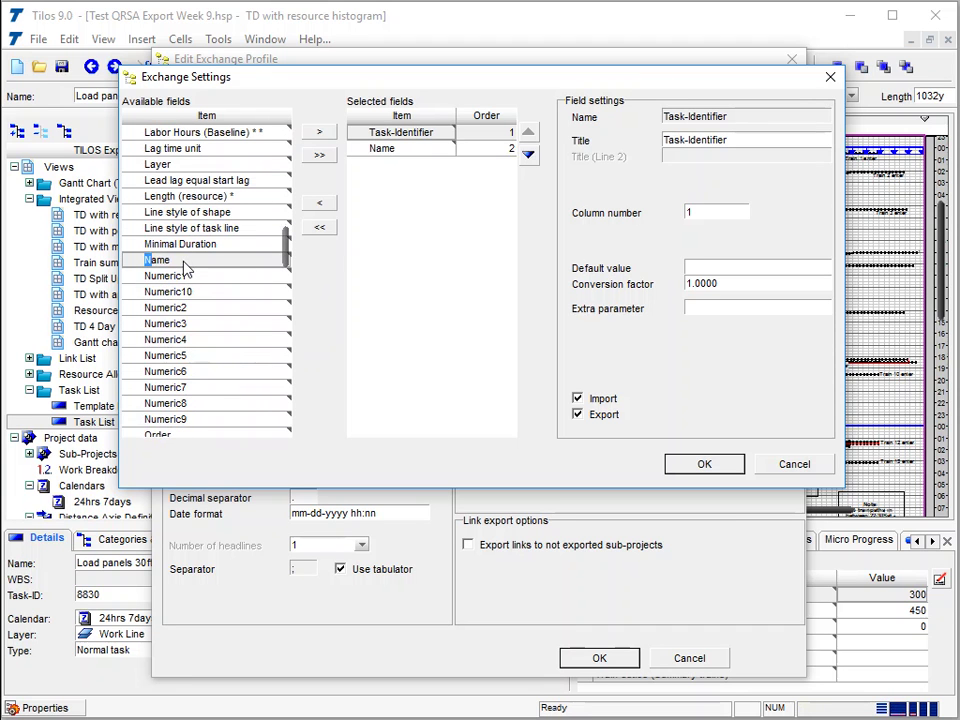
{"action": "left_click_drag", "start_coordinate": [285, 258], "coordinate": [285, 186]}
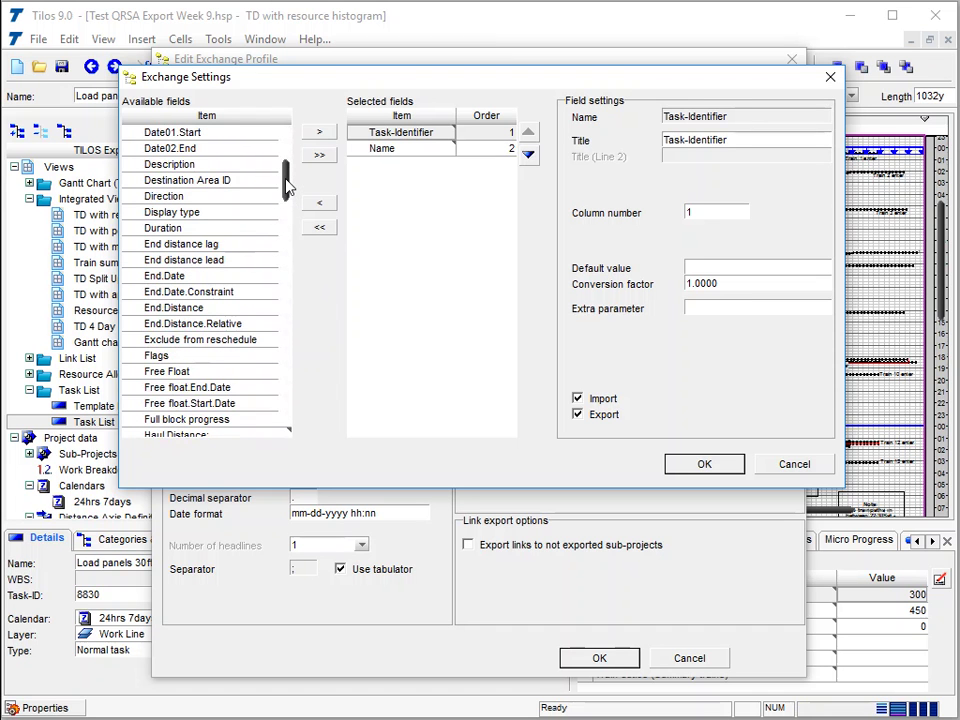
{"action": "double_click", "coordinate": [200, 230]}
{"action": "left_click_drag", "start_coordinate": [285, 184], "coordinate": [270, 231]}
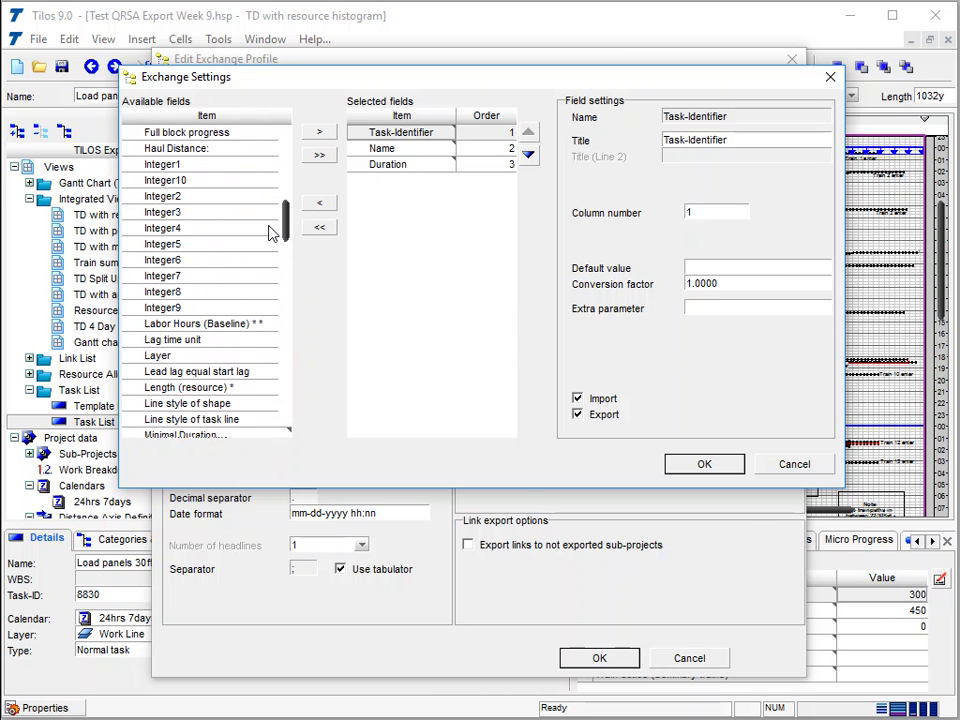
{"action": "double_click", "coordinate": [193, 170]}
{"action": "left_click", "coordinate": [190, 200]}
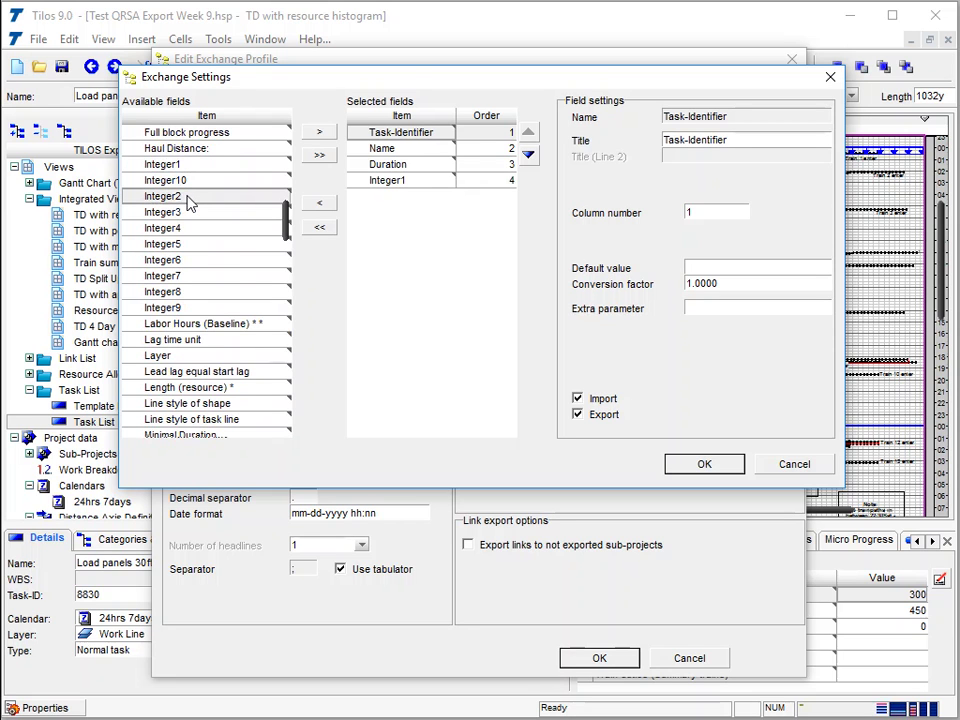
{"action": "double_click", "coordinate": [190, 198]}
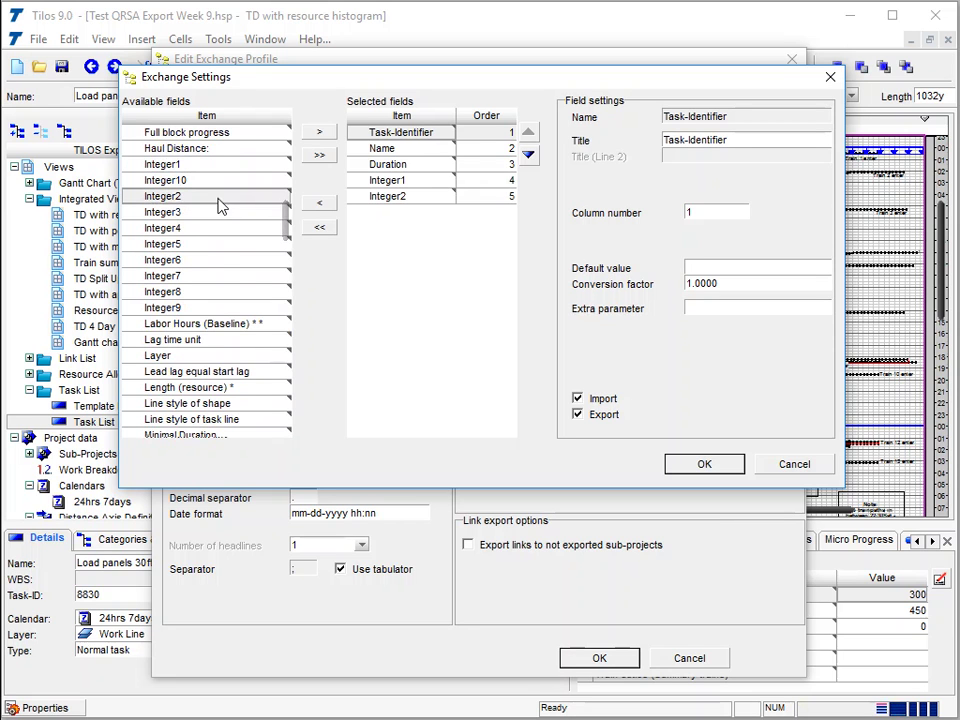
{"action": "double_click", "coordinate": [387, 198]}
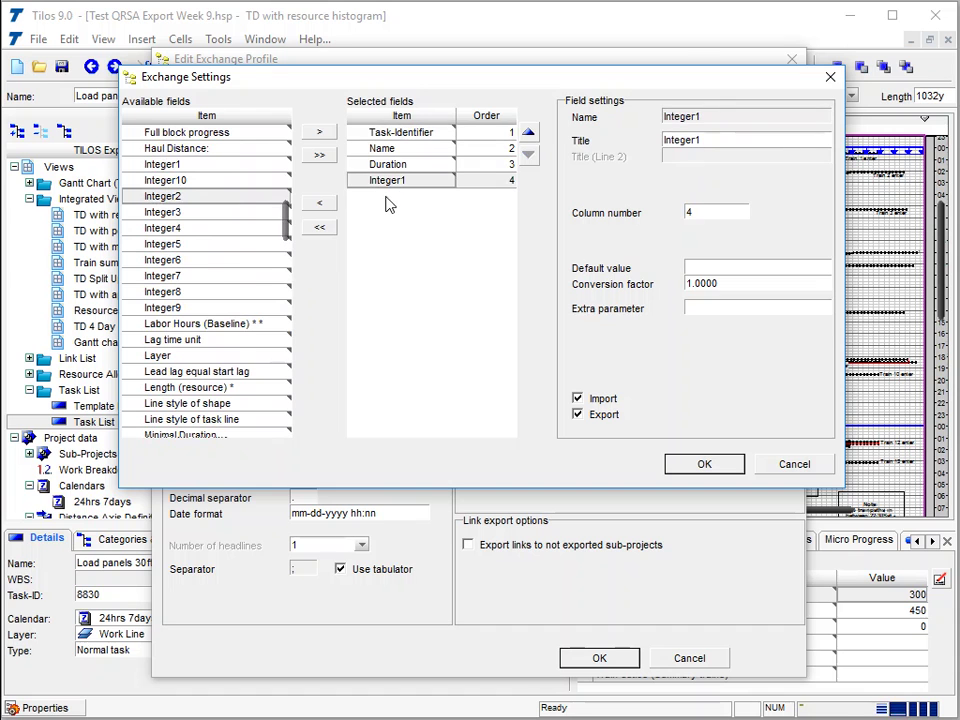
{"action": "left_click", "coordinate": [319, 133]}
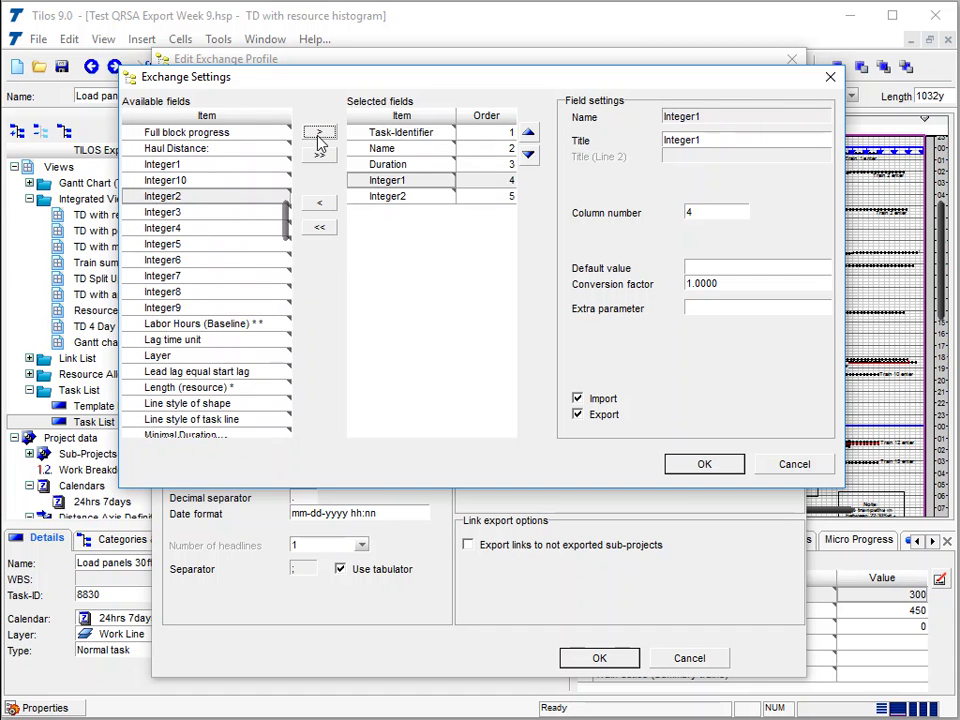
Check columns 1–5 for Task-Identifier, Name, Duration, Integer1 and Integer2, then confirm.
{"action": "left_click", "coordinate": [506, 134]}
{"action": "left_click", "coordinate": [505, 149]}
{"action": "left_click", "coordinate": [508, 165]}
{"action": "left_click", "coordinate": [508, 181]}
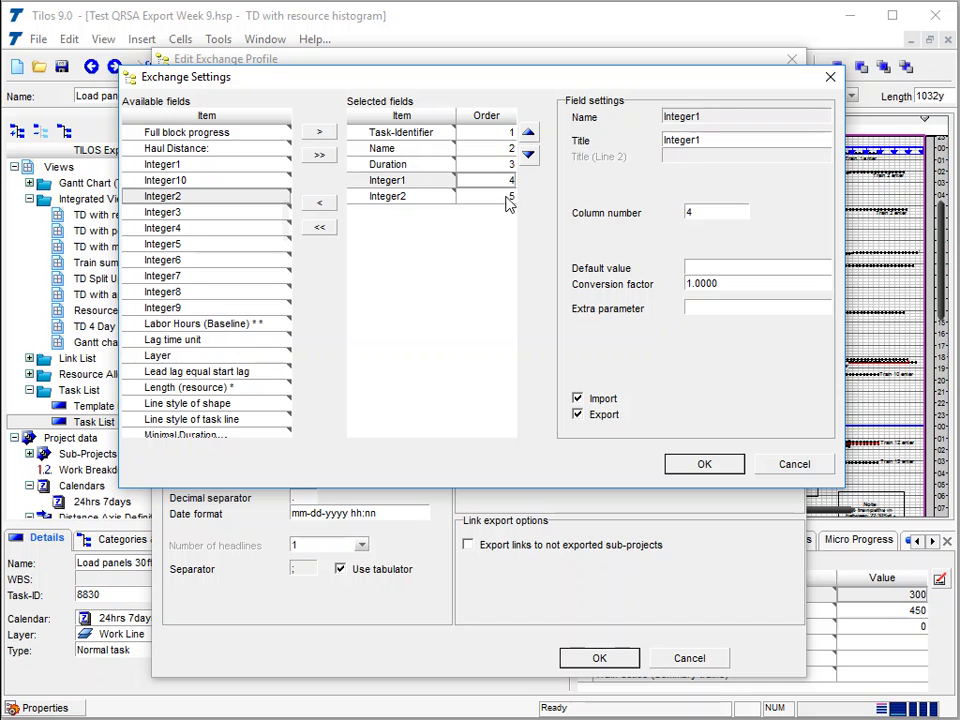
{"action": "left_click", "coordinate": [507, 197]}
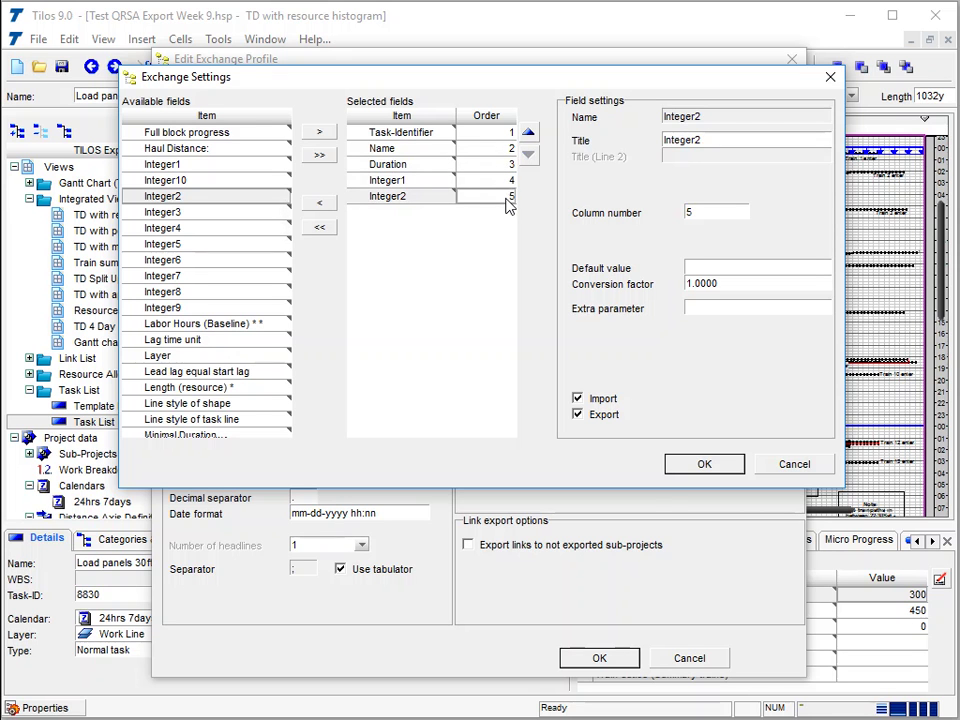
{"action": "left_click", "coordinate": [703, 466]}
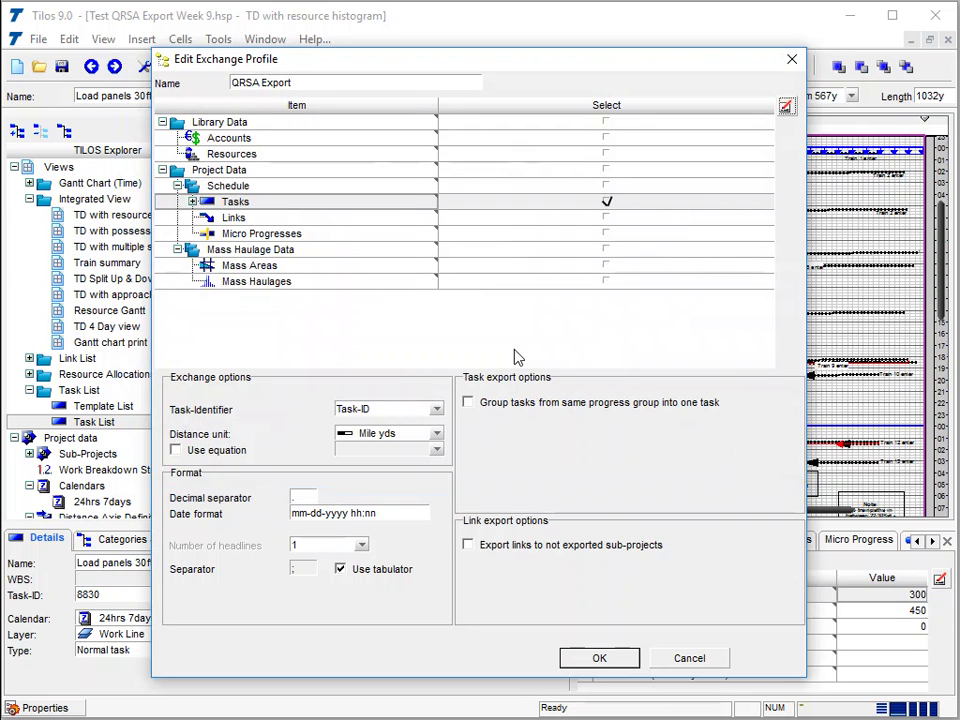
Save the QRSA Export profile, run the export with it, and close the export report.
{"action": "left_click", "coordinate": [399, 516]}
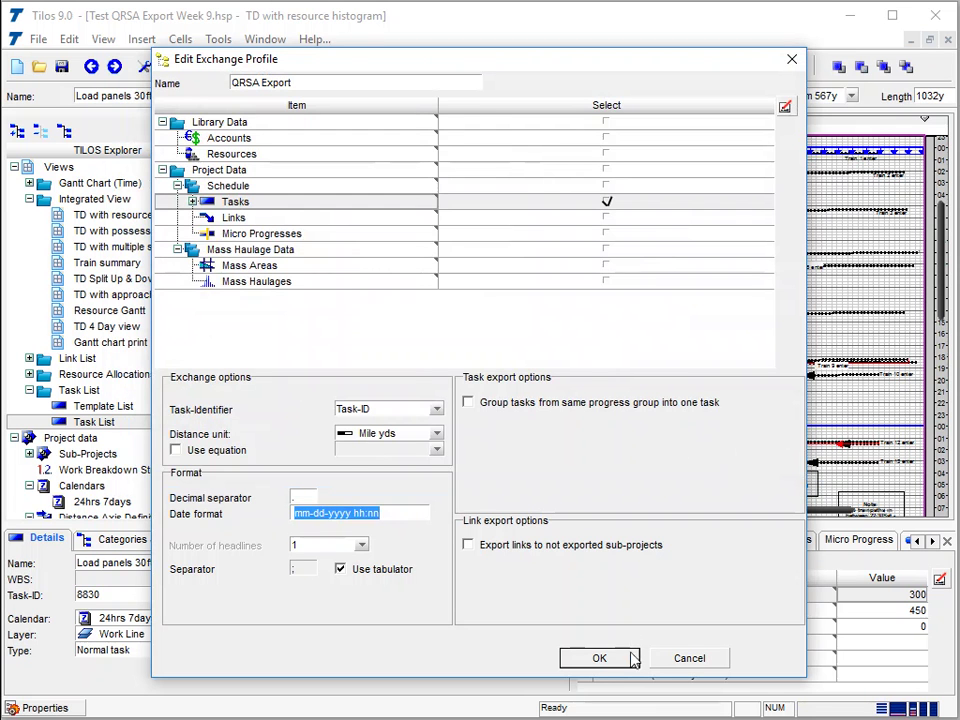
{"action": "left_click", "coordinate": [602, 658]}
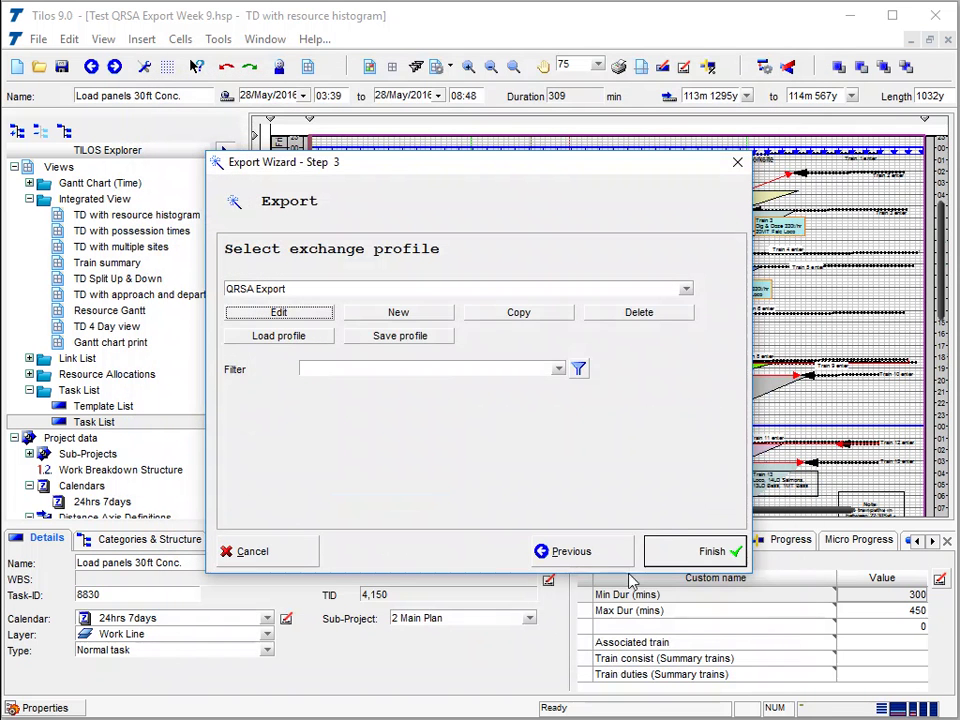
{"action": "left_click", "coordinate": [686, 290]}
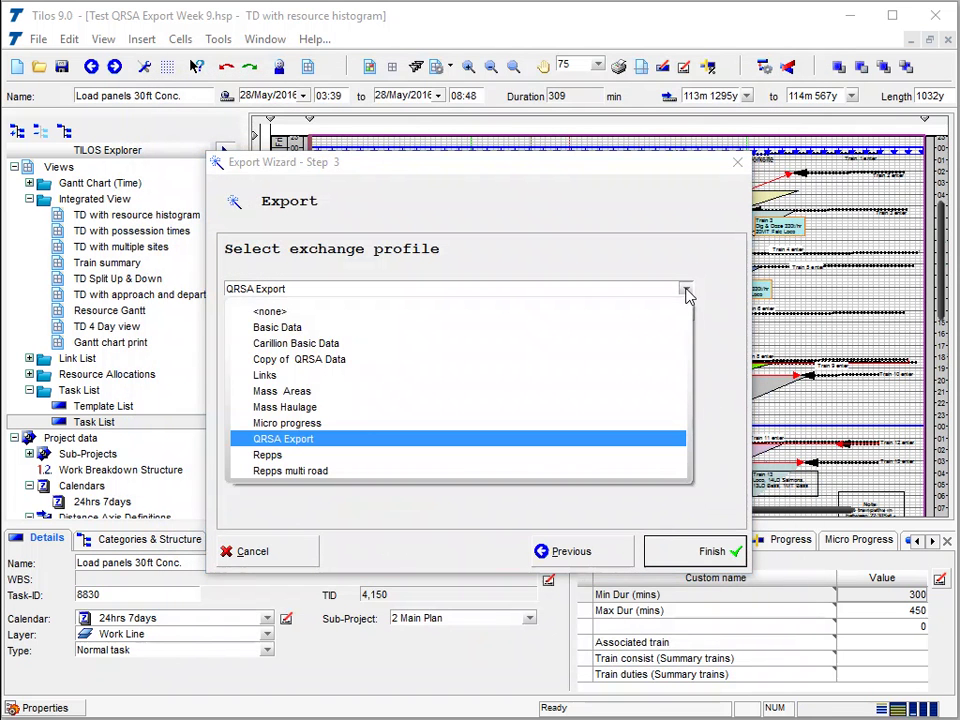
{"action": "left_click", "coordinate": [555, 440]}
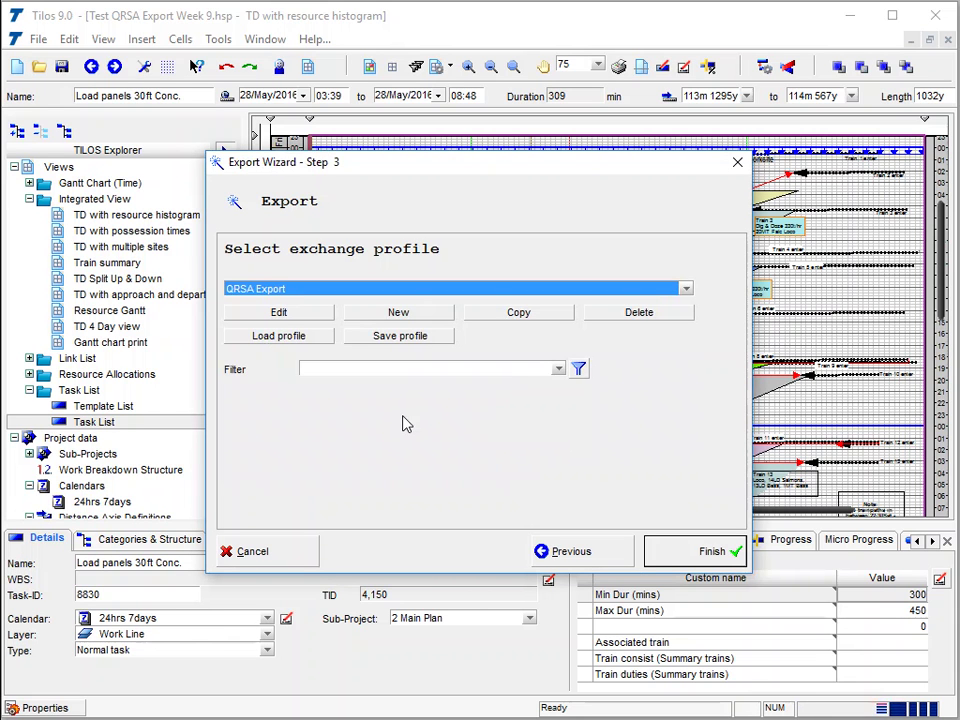
{"action": "left_click", "coordinate": [670, 552]}
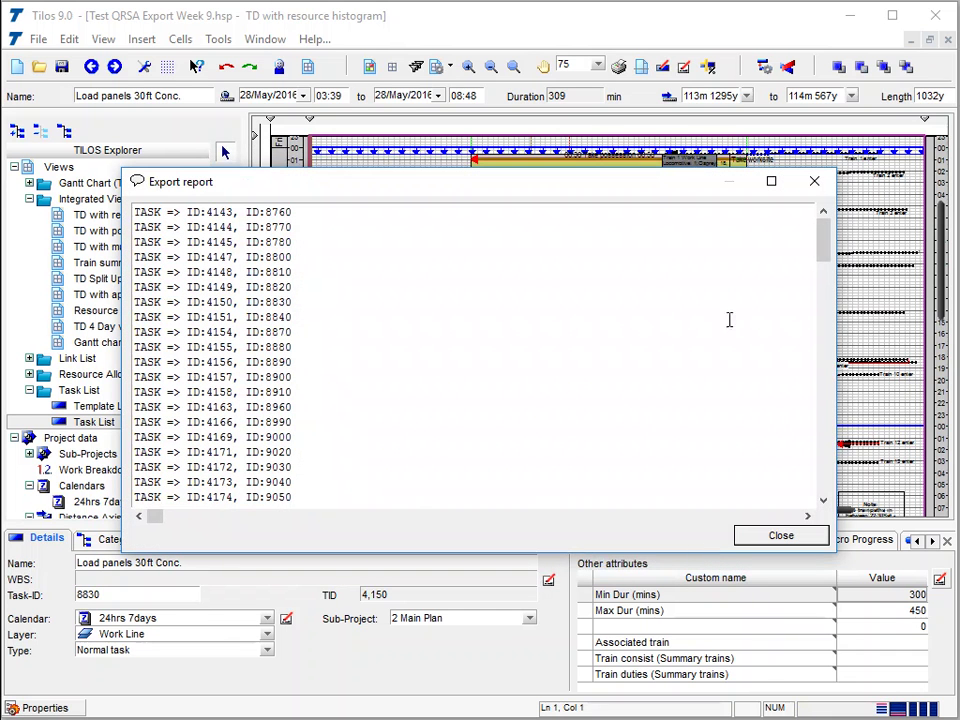
{"action": "left_click_drag", "start_coordinate": [821, 242], "coordinate": [816, 375]}
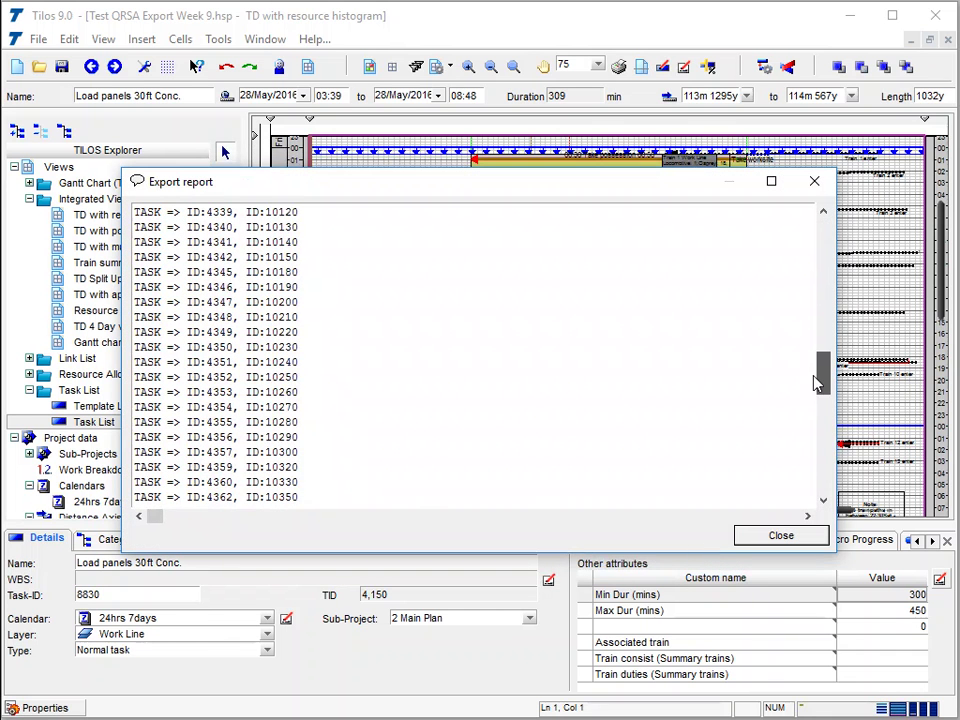
{"action": "left_click", "coordinate": [790, 537]}
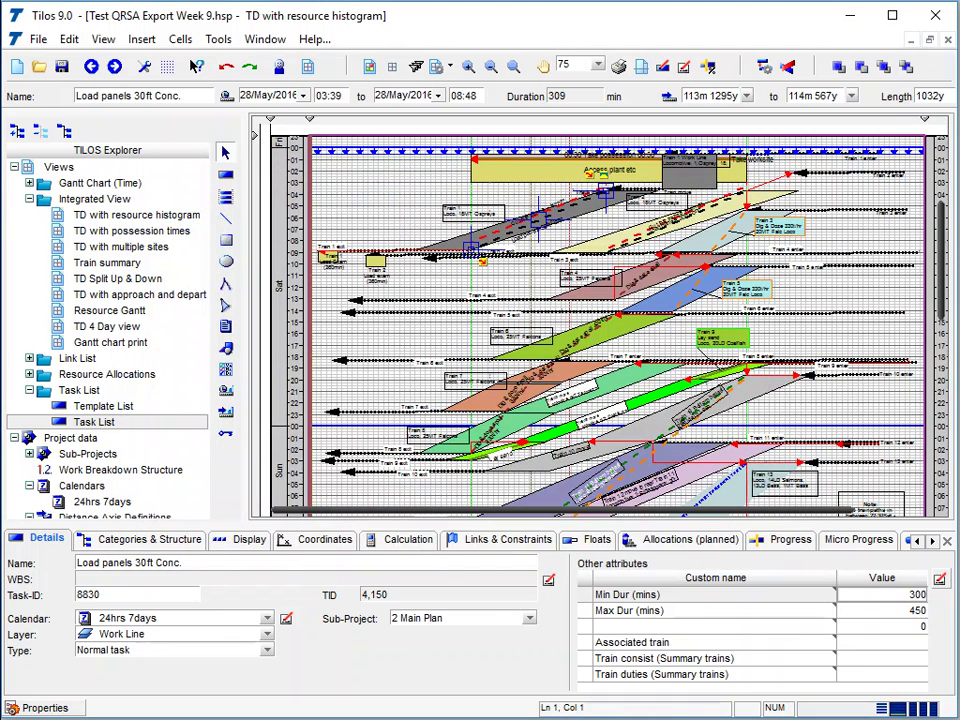
Paste the exported task table into the blank Excel sheet at A1 and widen column B.
{"action": "left_click_drag", "start_coordinate": [959, 100], "coordinate": [682, 38]}
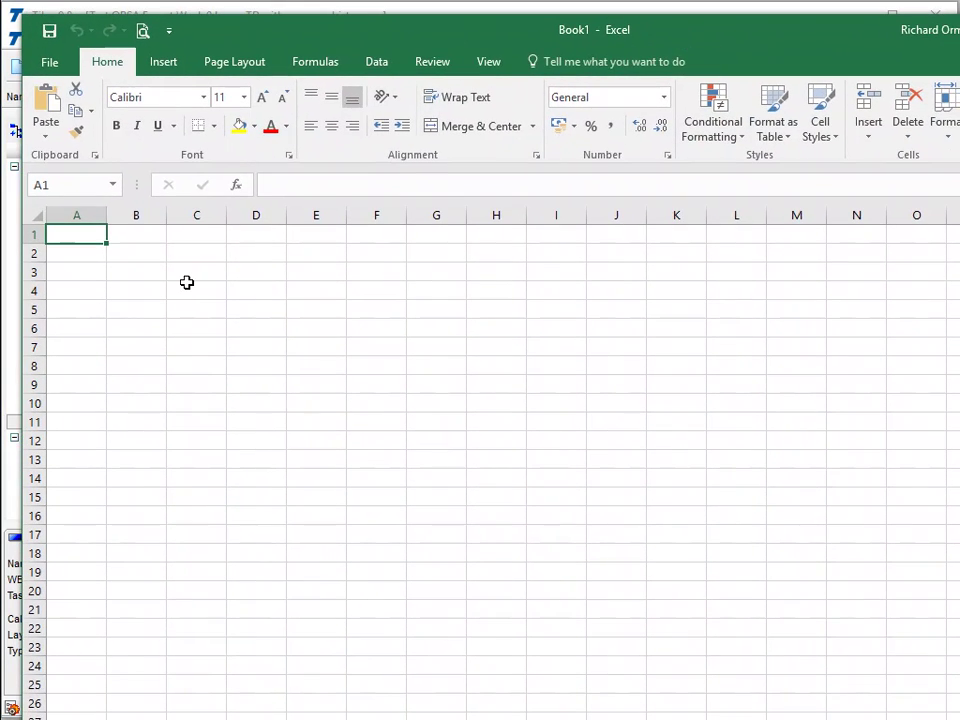
{"action": "left_click", "coordinate": [45, 106]}
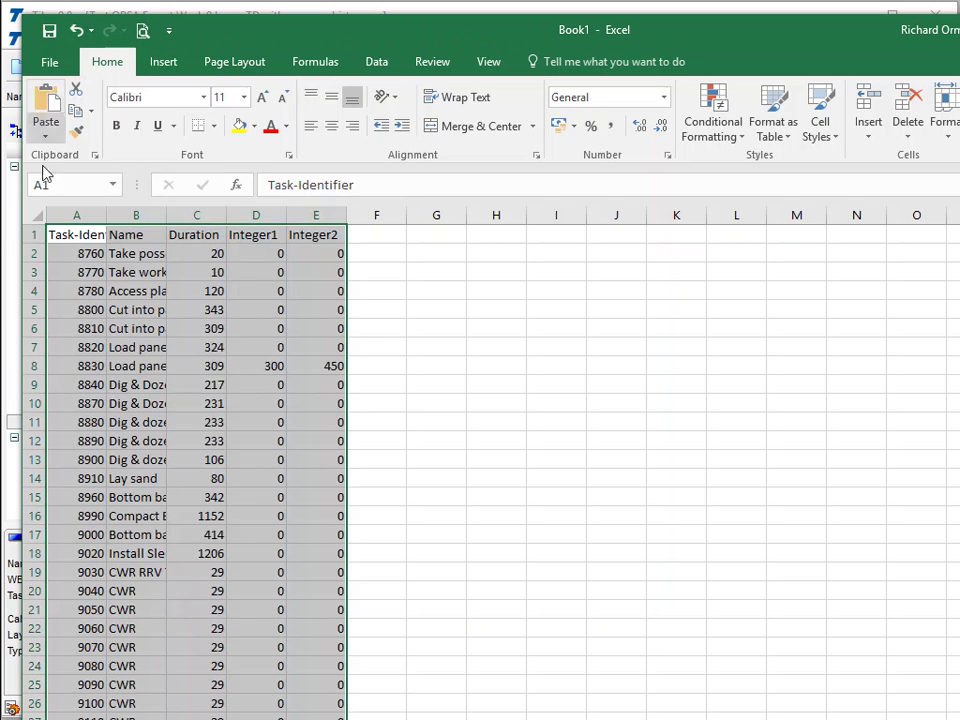
{"action": "double_click", "coordinate": [167, 212]}
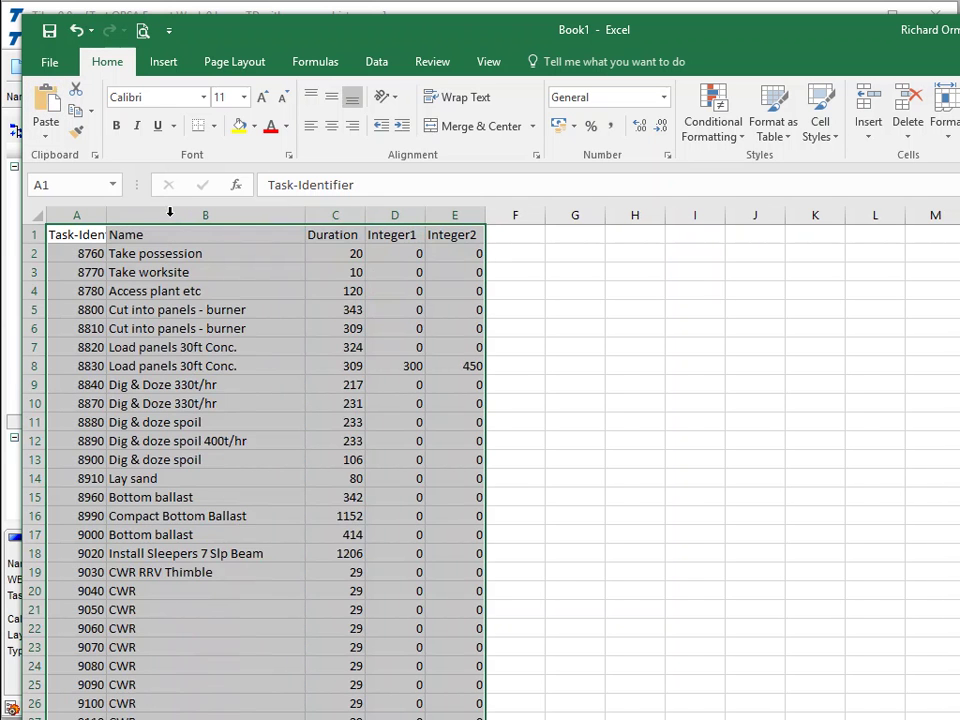
{"action": "left_click", "coordinate": [396, 310]}
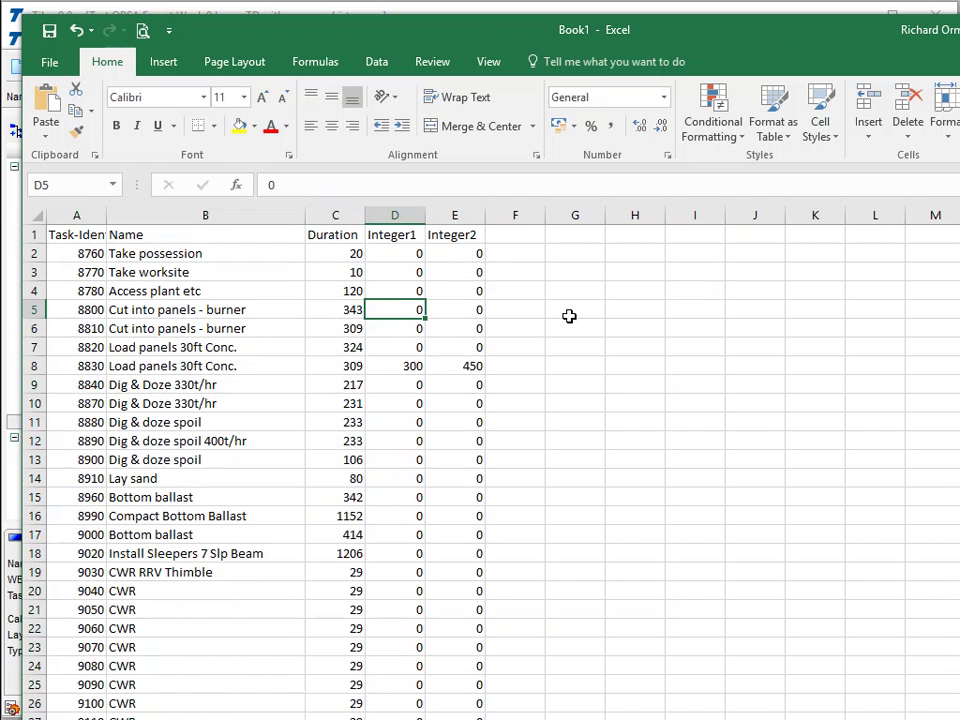
Enter =C2*.9 in D2 for Integer1 and =C2*1.25 in E2 for Integer2.
{"action": "left_click", "coordinate": [407, 254]}
{"action": "left_click", "coordinate": [450, 256]}
{"action": "left_click", "coordinate": [405, 257]}
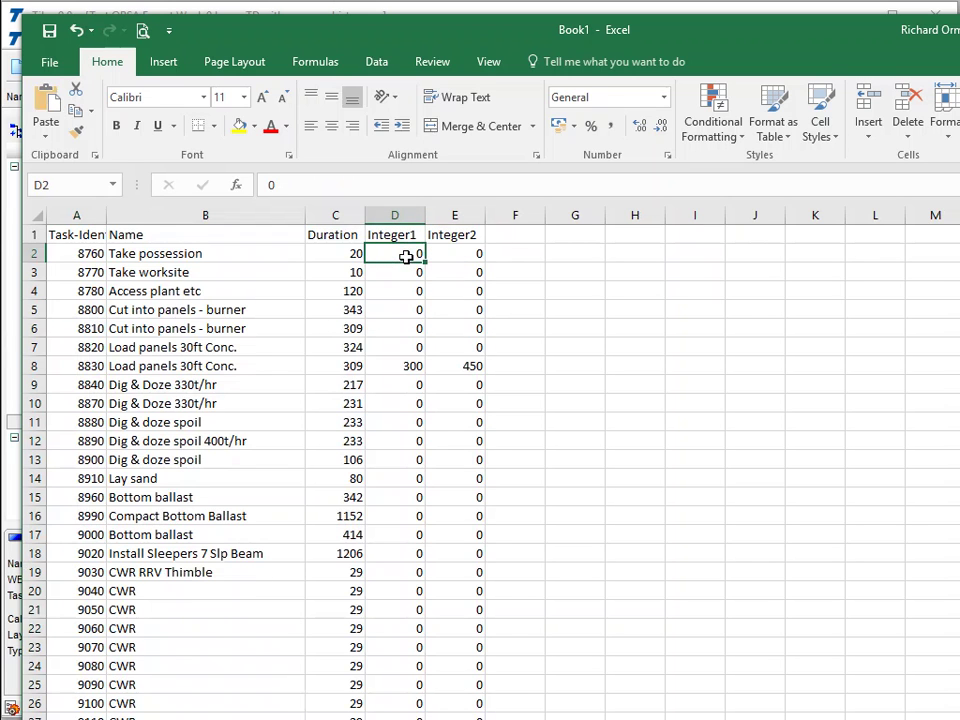
{"action": "type", "text": "="}
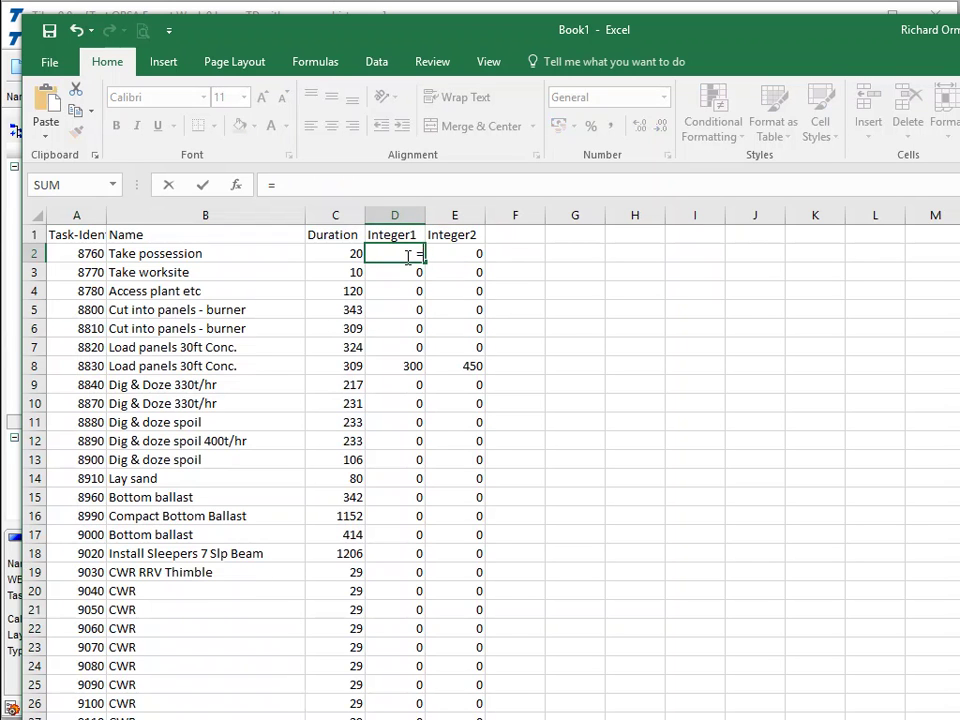
{"action": "left_click", "coordinate": [349, 251]}
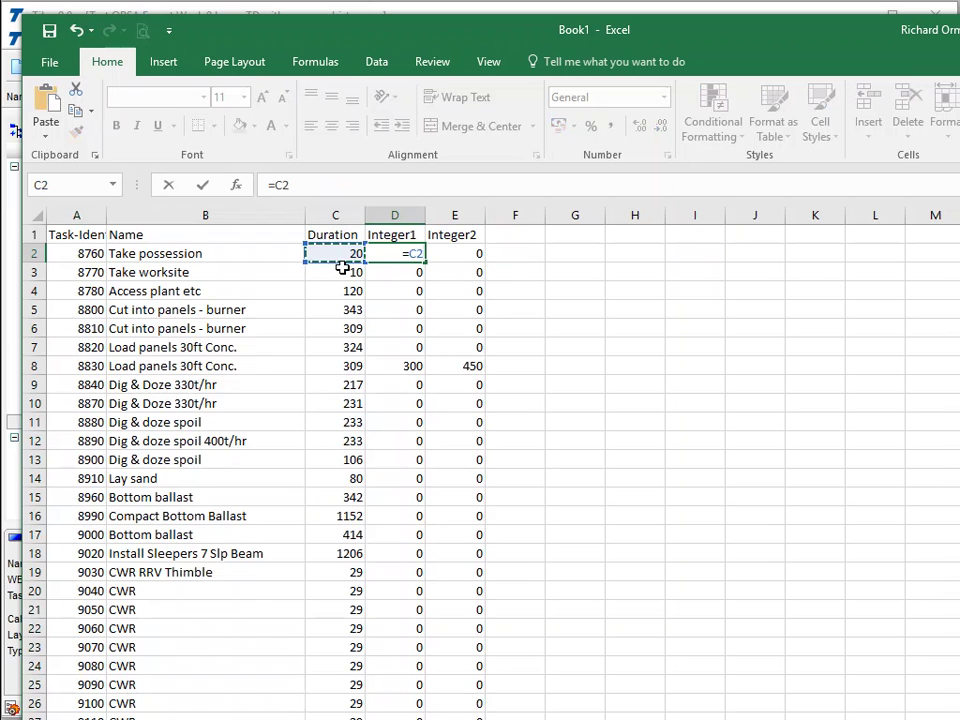
{"action": "type", "text": "*.9"}
{"action": "key", "text": "Return"}
{"action": "left_click", "coordinate": [459, 254]}
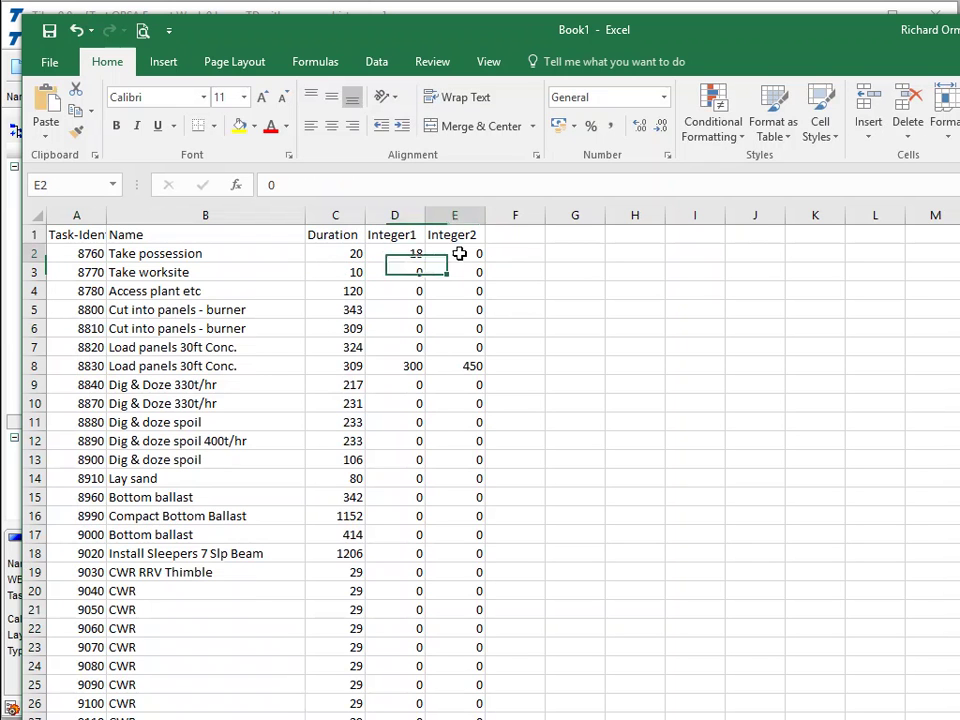
{"action": "type", "text": "="}
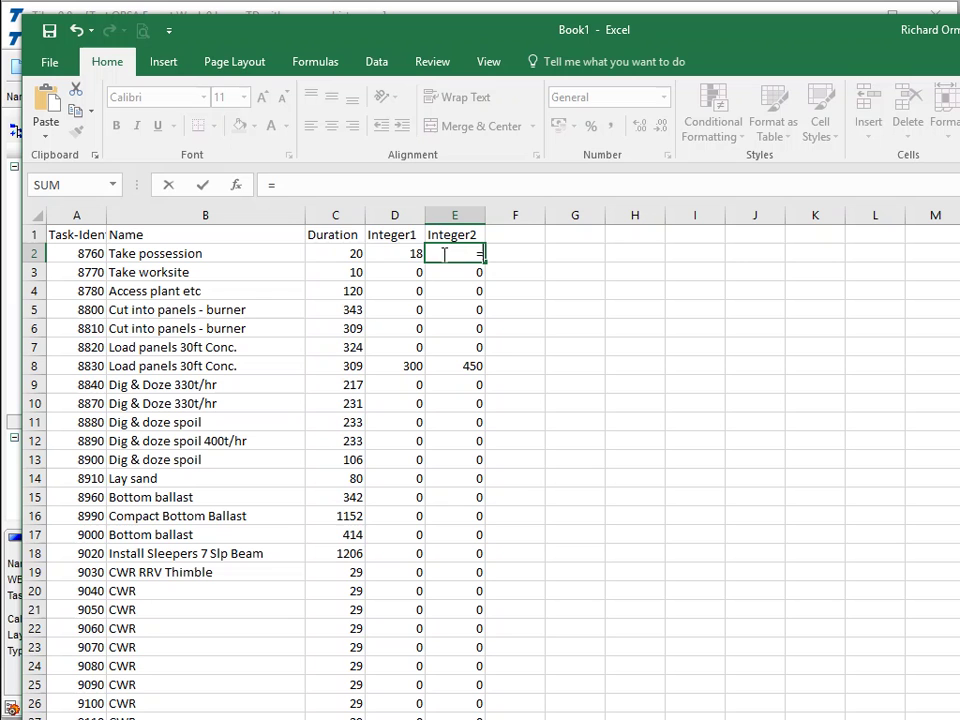
{"action": "left_click", "coordinate": [352, 252]}
{"action": "type", "text": "*1.25"}
{"action": "key", "text": "Return"}
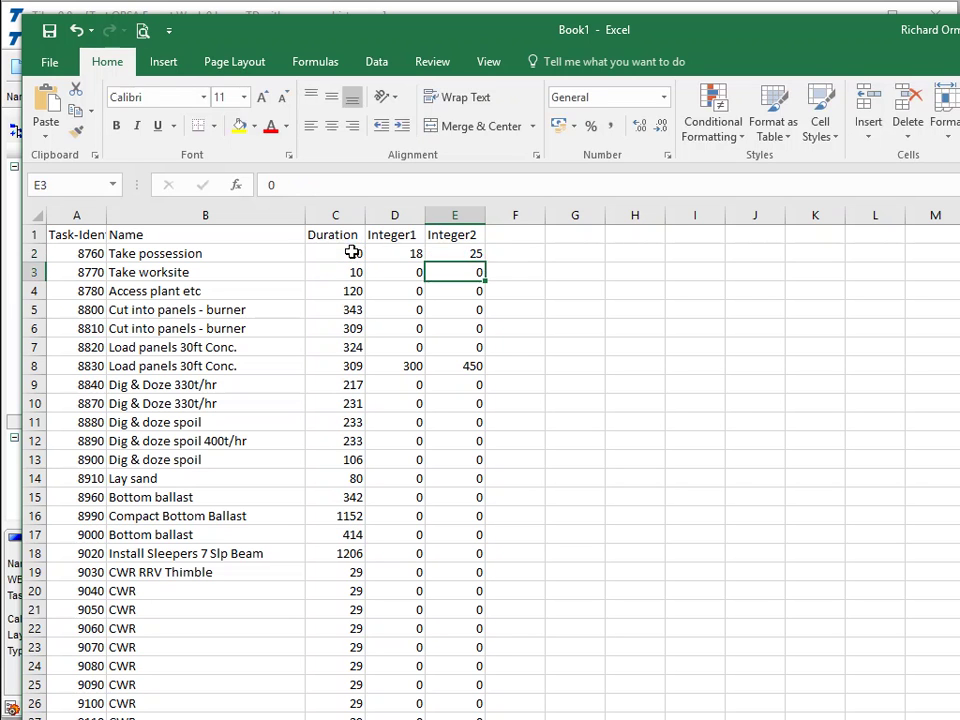
Format columns D:E as Number with 0 decimal places.
{"action": "left_click_drag", "start_coordinate": [397, 216], "coordinate": [453, 217]}
{"action": "right_click", "coordinate": [453, 217]}
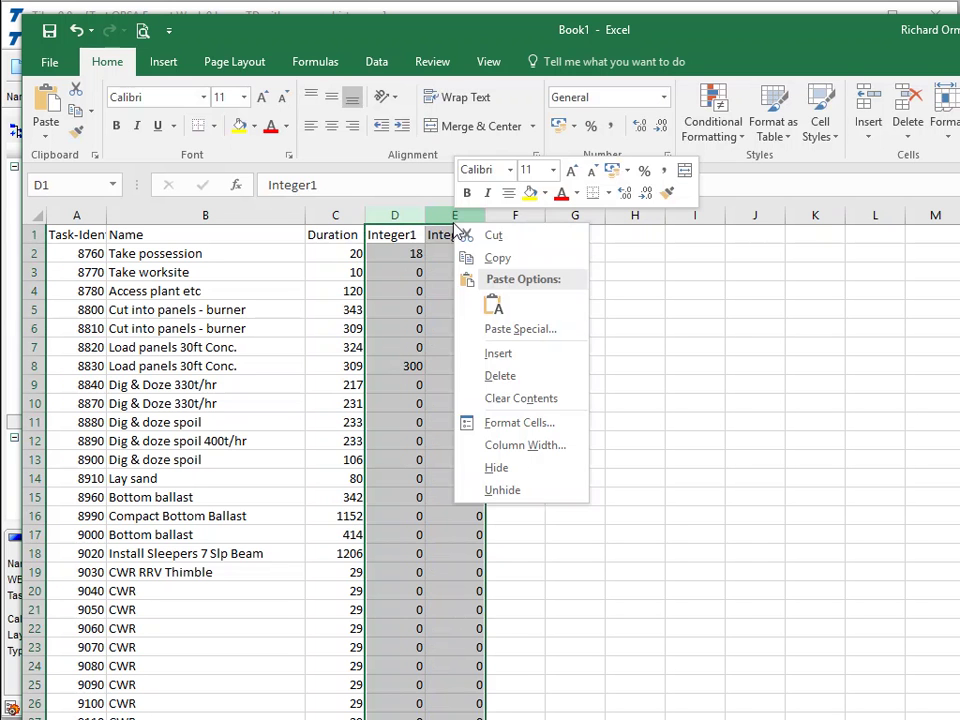
{"action": "left_click", "coordinate": [527, 423]}
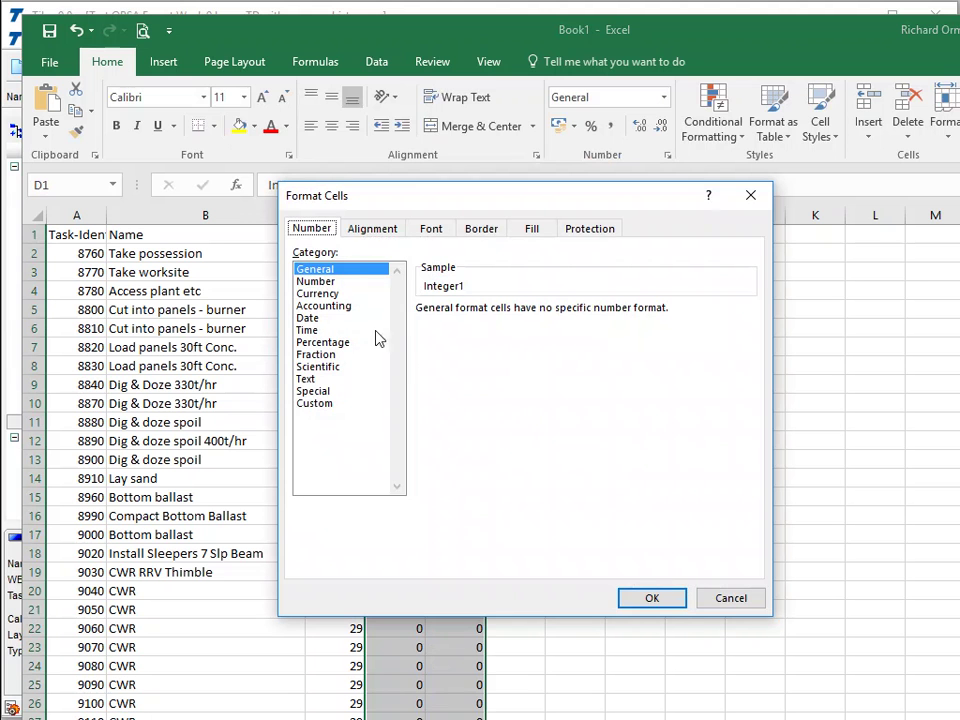
{"action": "left_click", "coordinate": [340, 282]}
{"action": "left_click", "coordinate": [542, 315]}
{"action": "left_click", "coordinate": [542, 315]}
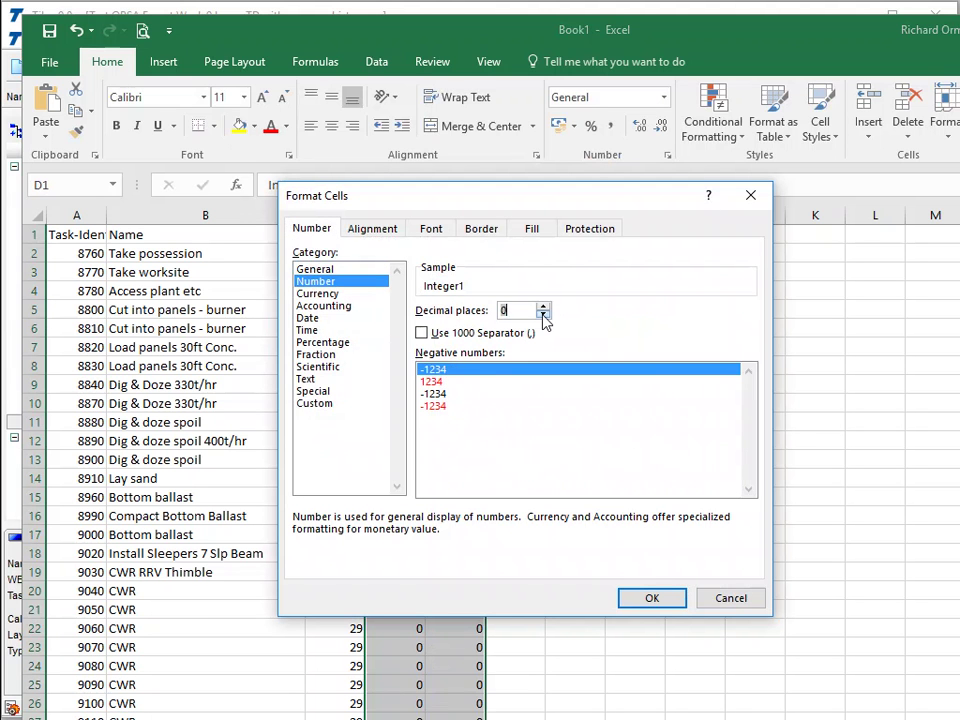
{"action": "left_click", "coordinate": [655, 599]}
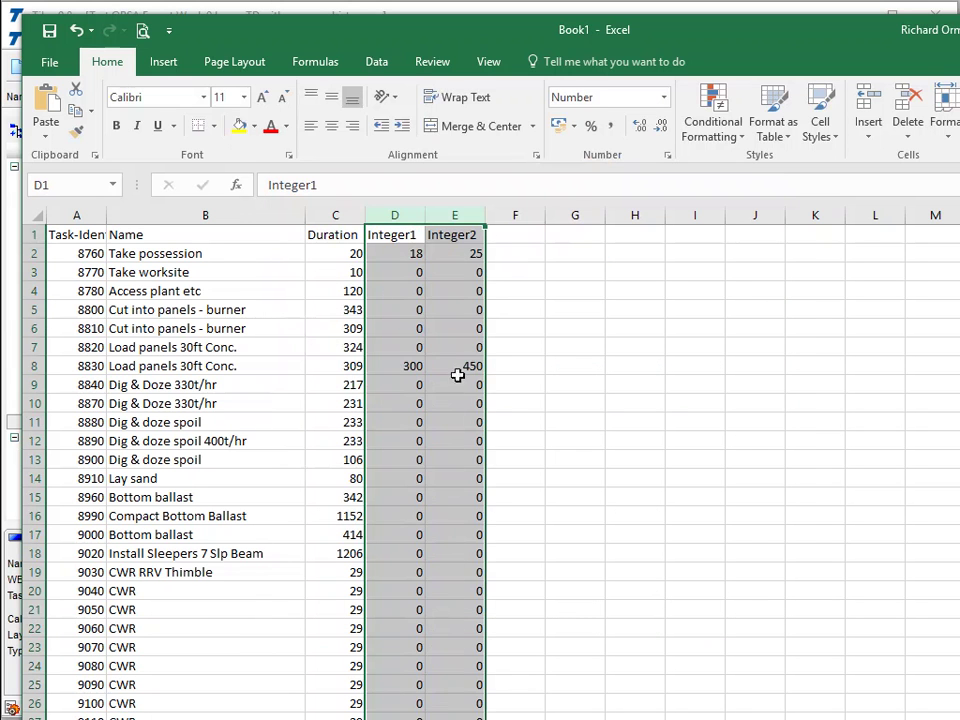
{"action": "left_click_drag", "start_coordinate": [411, 254], "coordinate": [446, 254]}
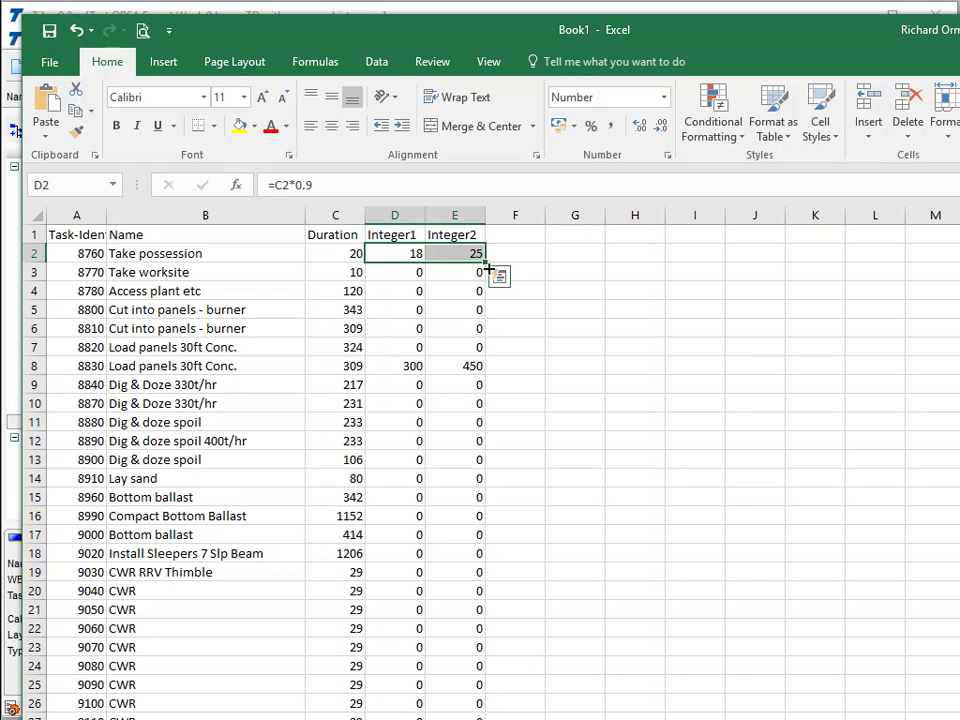
{"action": "mouse_move", "coordinate": [484, 263]}
{"action": "left_mouse_down"}
{"action": "mouse_move", "coordinate": [493, 478]}
{"action": "mouse_move", "coordinate": [486, 716]}
{"action": "left_mouse_up"}
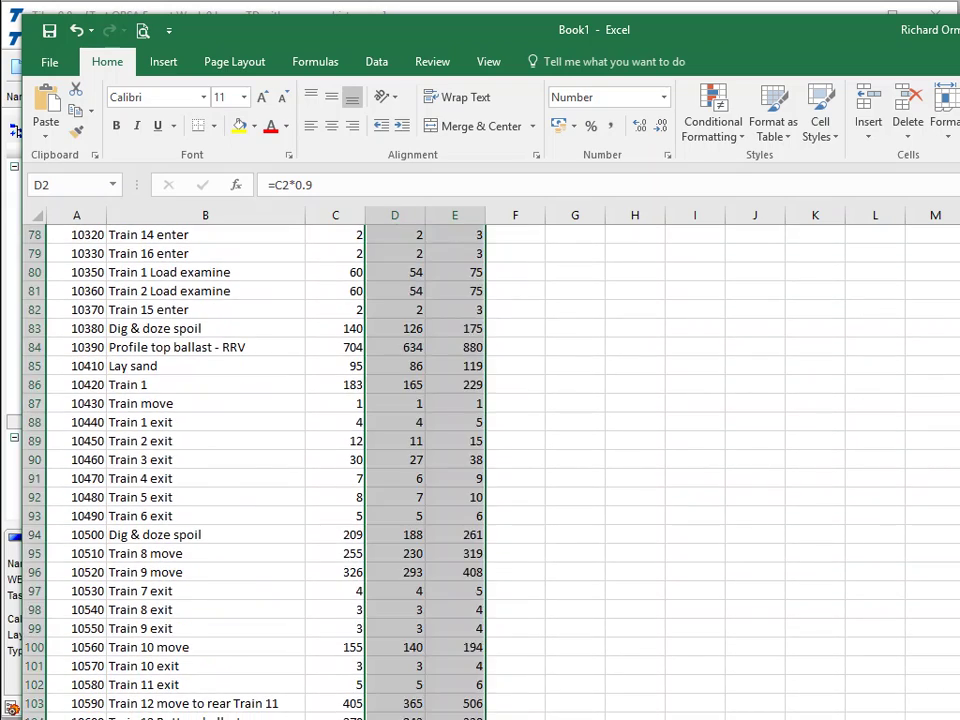
{"action": "scroll", "coordinate": [586, 650], "scroll_direction": "up", "scroll_amount": 16}
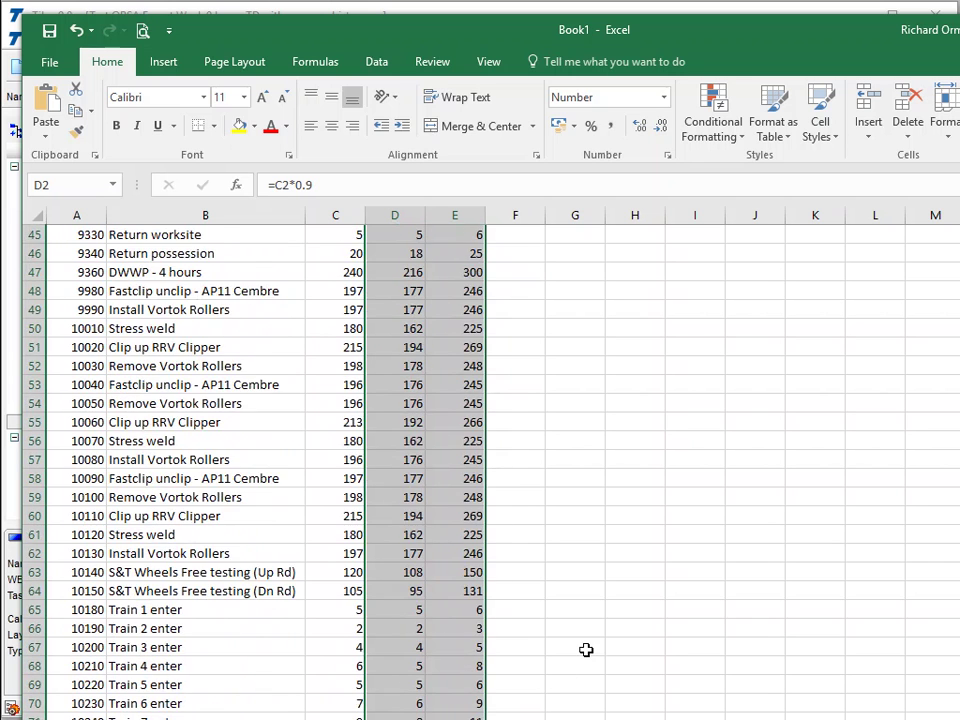
{"action": "scroll", "coordinate": [586, 650], "scroll_direction": "up", "scroll_amount": 4}
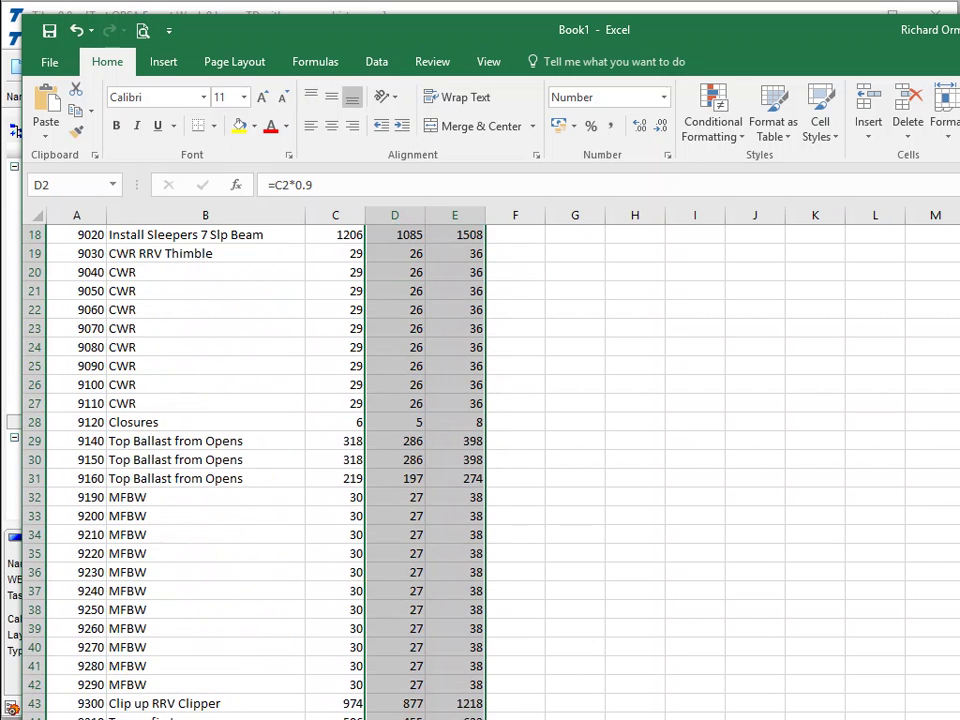
{"action": "scroll", "coordinate": [586, 650], "scroll_direction": "up", "scroll_amount": 6}
{"action": "left_click", "coordinate": [310, 311]}
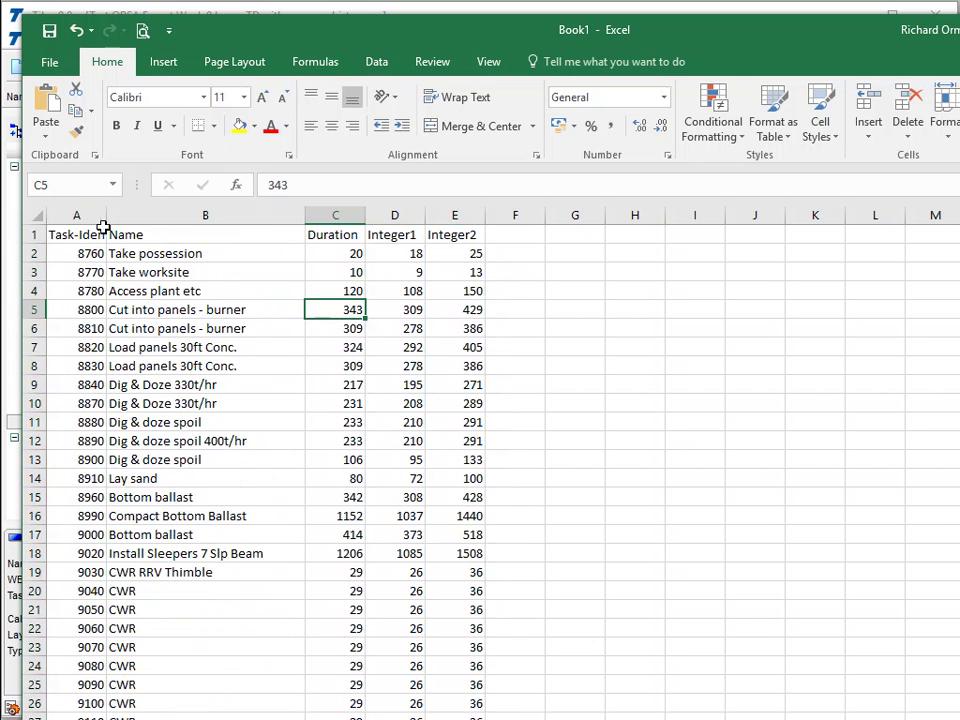
Copy columns A through E of the Excel task table and switch back to Tilos.
{"action": "left_click_drag", "start_coordinate": [76, 217], "coordinate": [474, 206]}
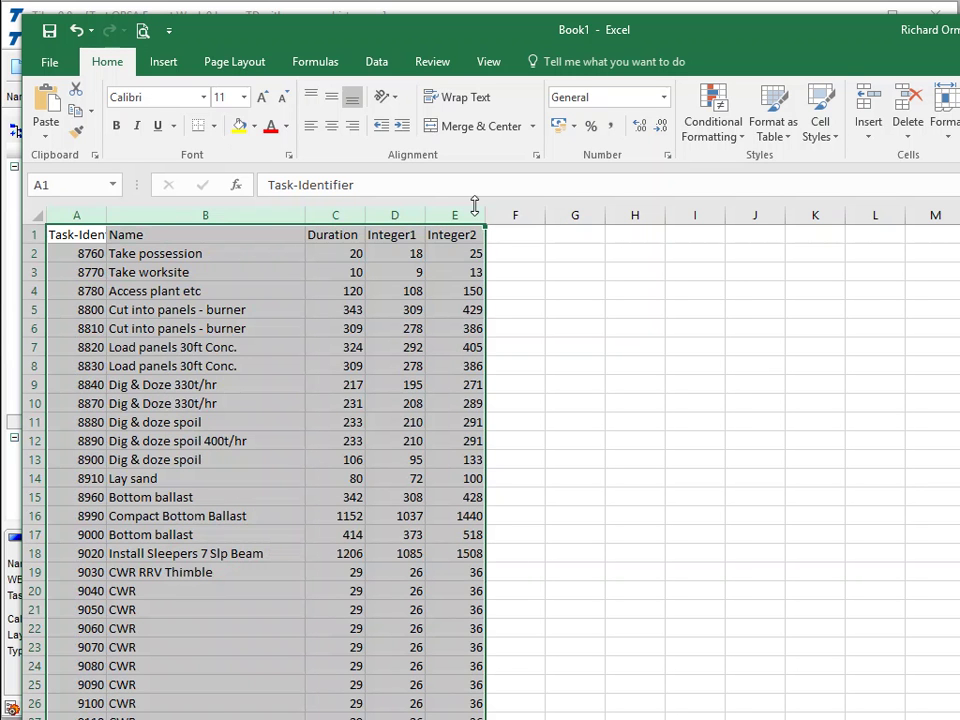
{"action": "left_click", "coordinate": [79, 113]}
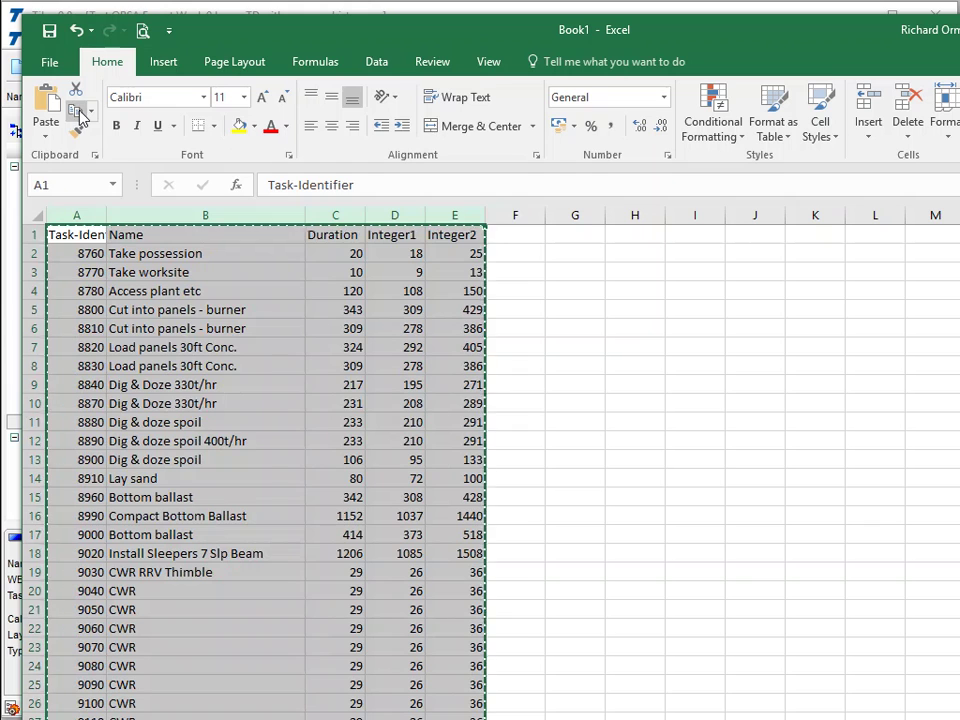
{"action": "left_click", "coordinate": [510, 8]}
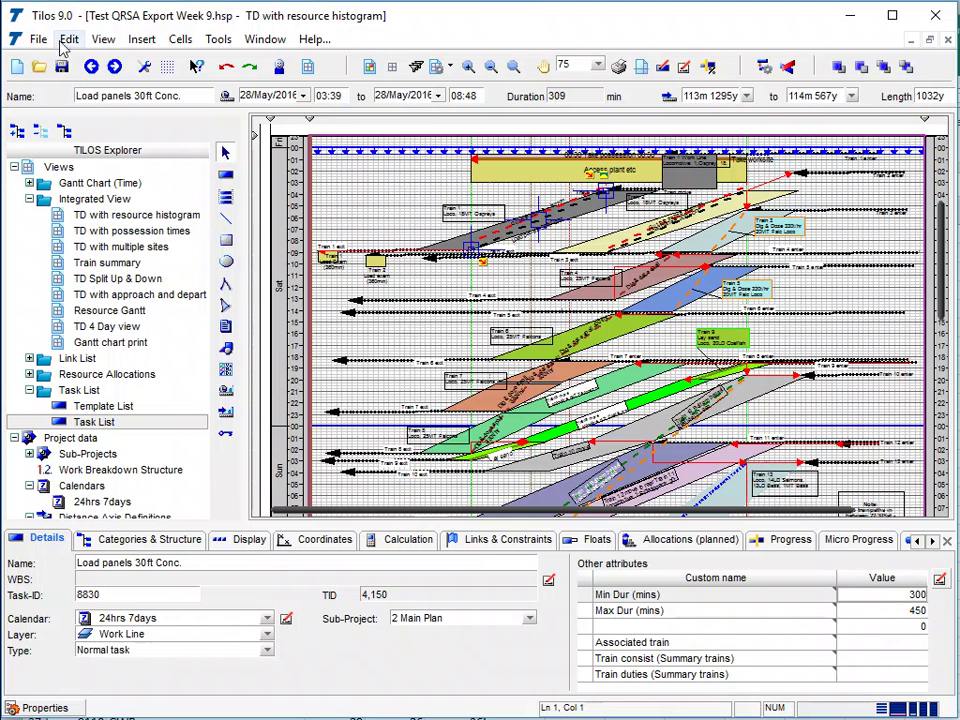
Start a Plain Text import from the Clipboard and make a copy of the QRSA Export profile.
{"action": "left_click", "coordinate": [37, 40]}
{"action": "left_click", "coordinate": [91, 178]}
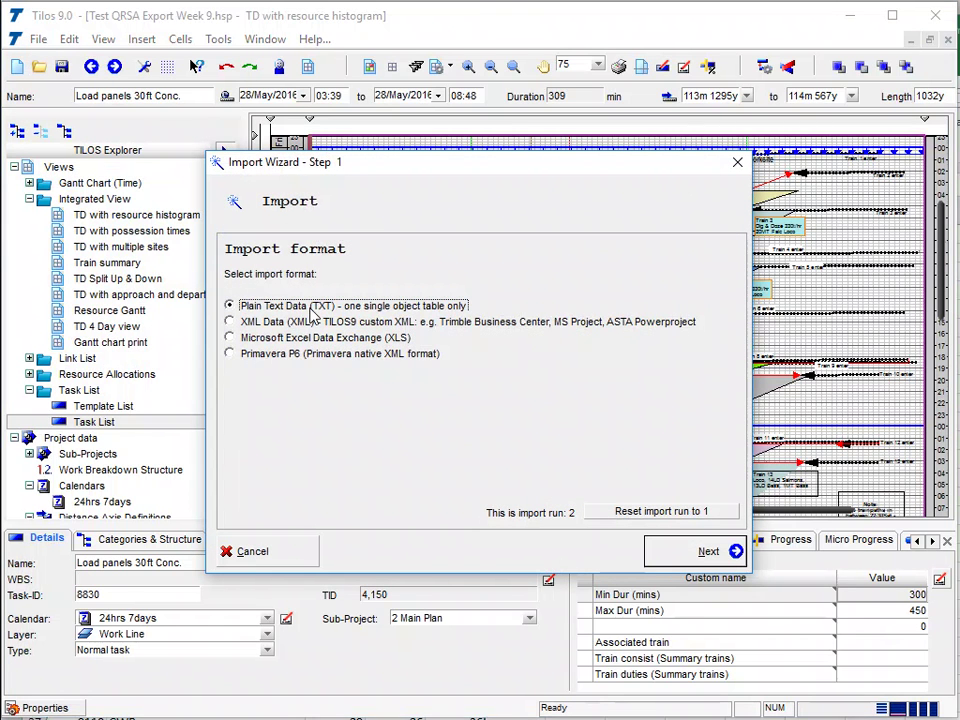
{"action": "left_click", "coordinate": [703, 551]}
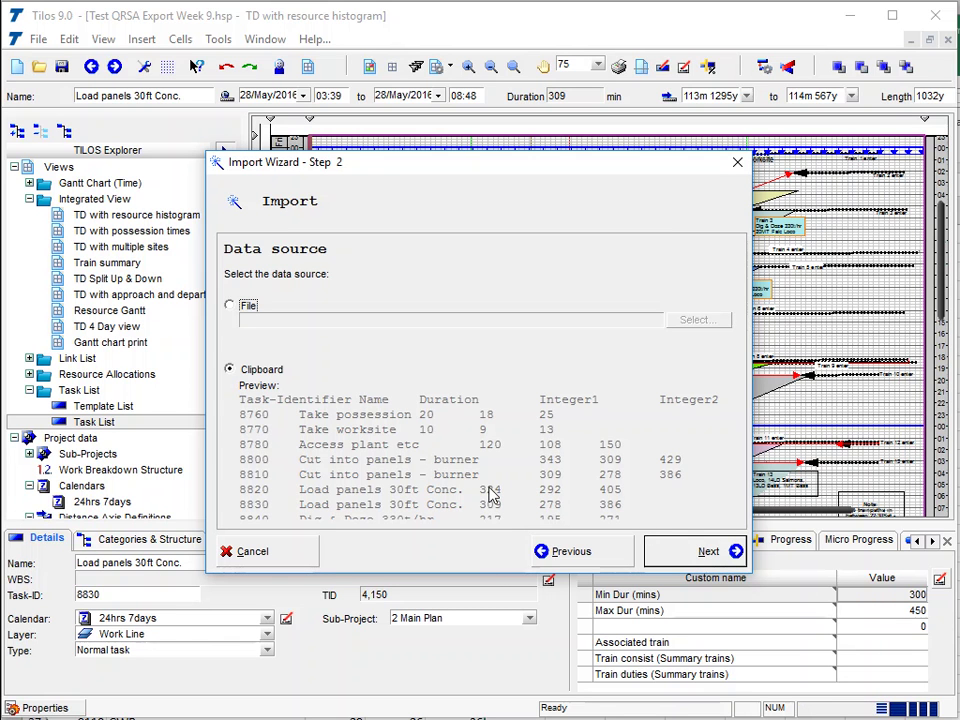
{"action": "left_click", "coordinate": [707, 553]}
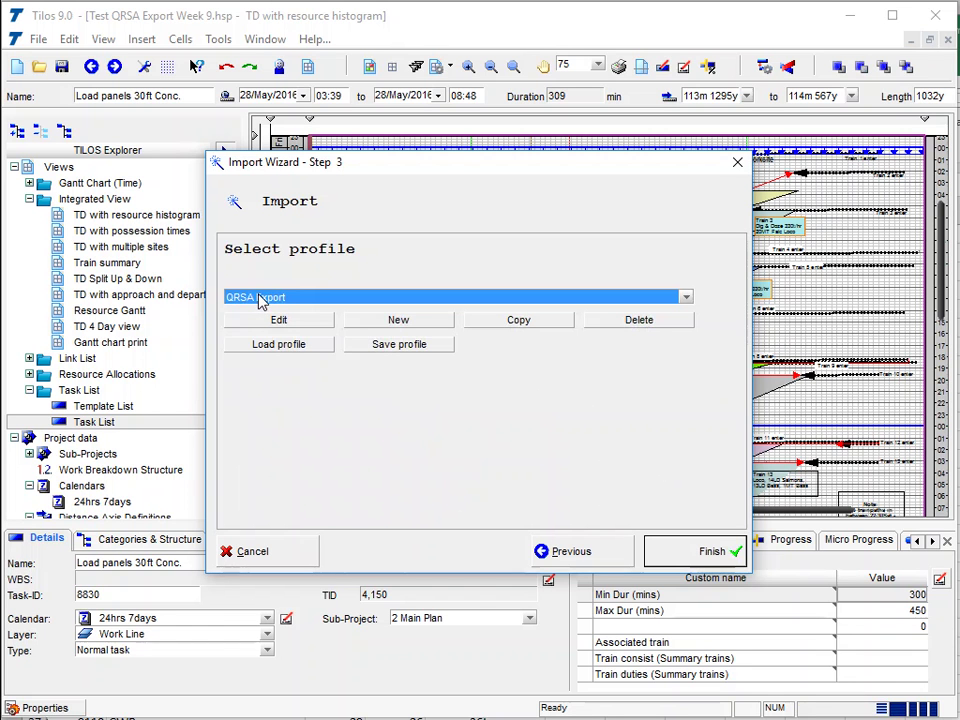
{"action": "left_click", "coordinate": [528, 325]}
Rename the copied profile from 'Copy of QRSA Export' to 'QRSA Import'.
{"action": "left_click", "coordinate": [298, 326]}
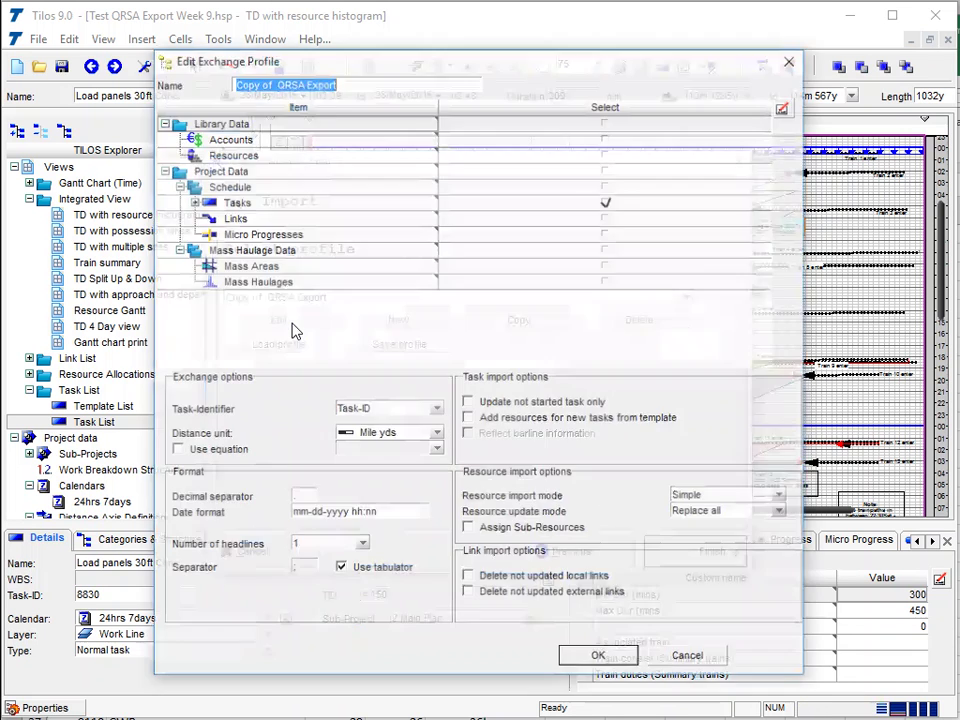
{"action": "left_click", "coordinate": [276, 83]}
{"action": "key", "text": "shift+Home"}
{"action": "key", "text": "BackSpace"}
{"action": "left_click", "coordinate": [265, 83]}
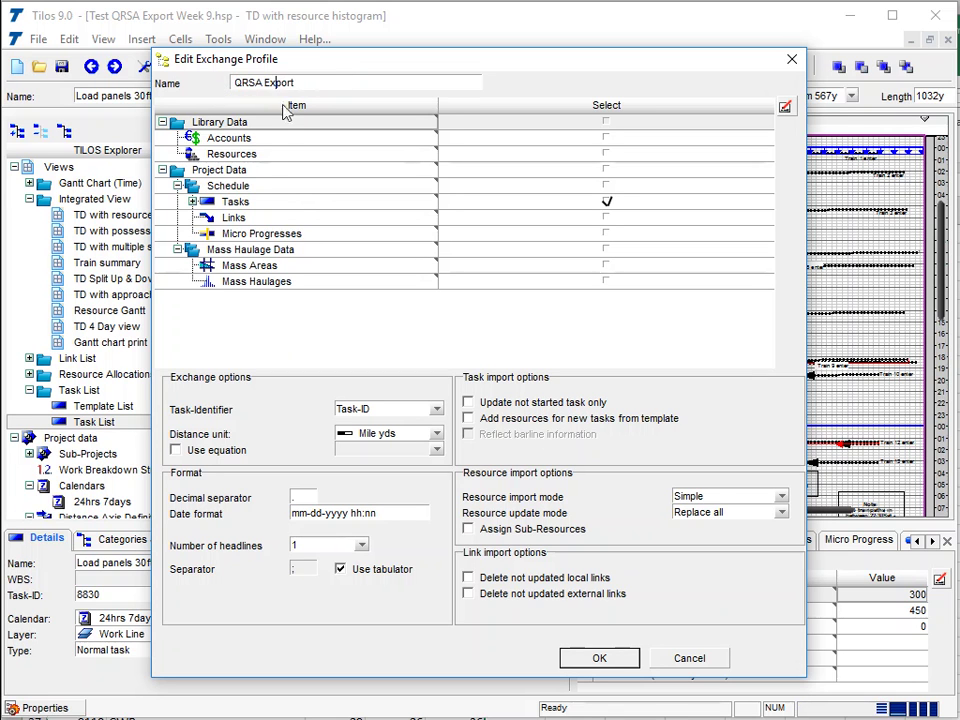
{"action": "key", "text": "BackSpace"}
{"action": "key", "text": "BackSpace"}
{"action": "type", "text": "Im"}
Remove Duration from the imported task fields and save the QRSA Import profile.
{"action": "left_click", "coordinate": [368, 207]}
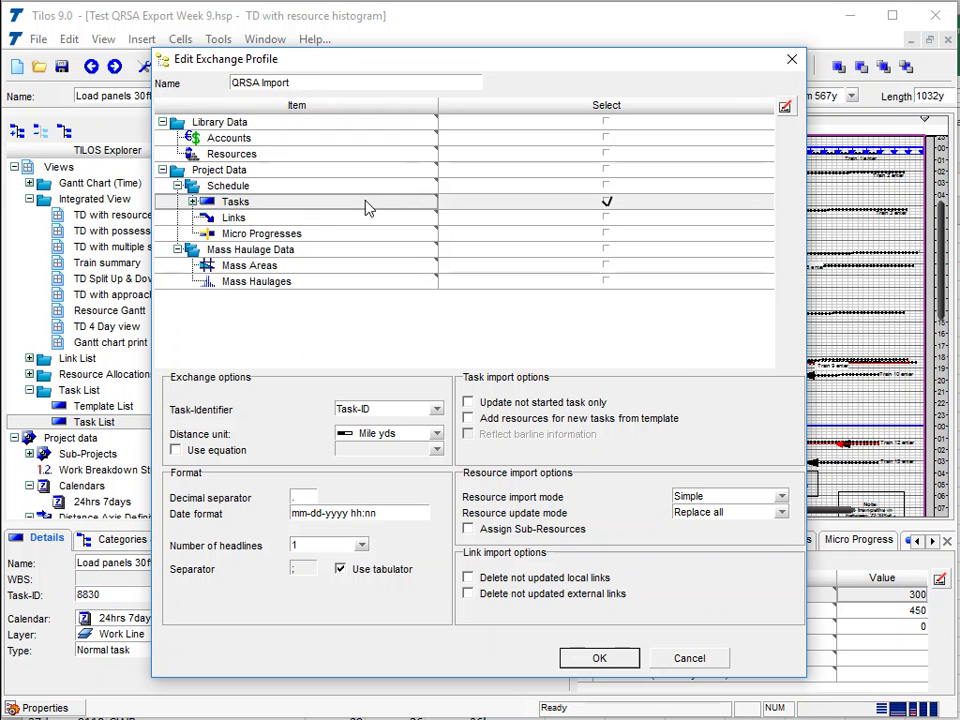
{"action": "double_click", "coordinate": [245, 209]}
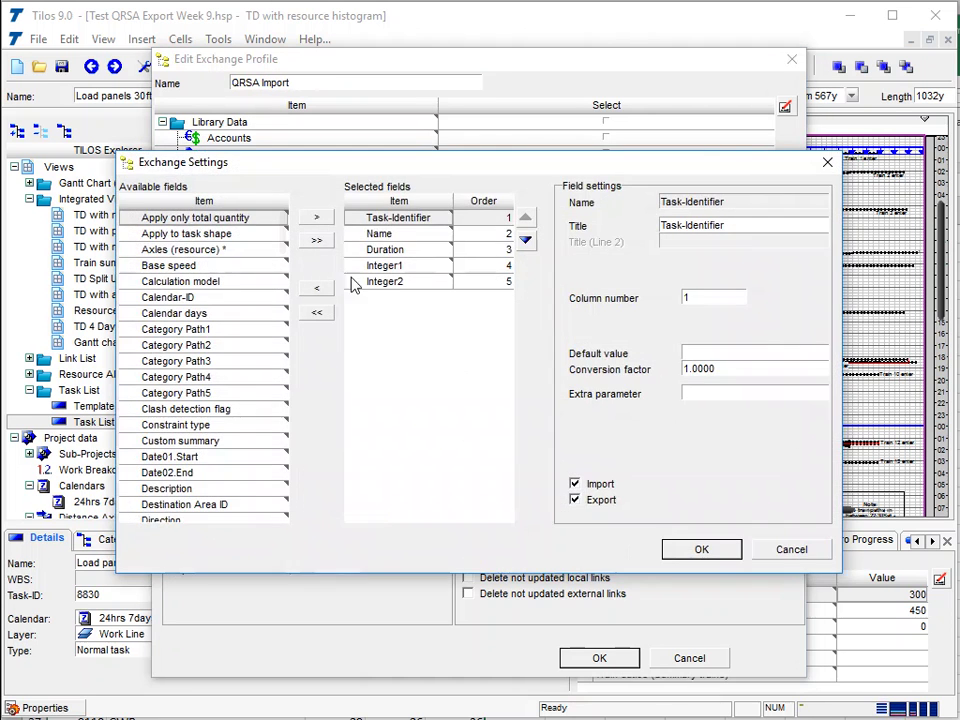
{"action": "left_click", "coordinate": [395, 250]}
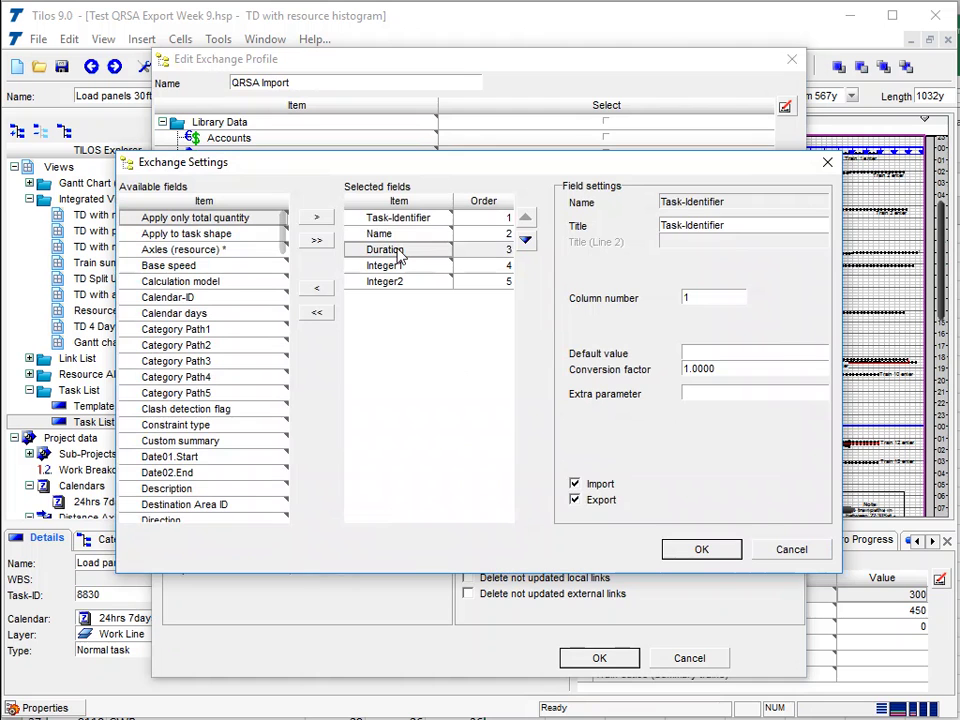
{"action": "left_click", "coordinate": [317, 288]}
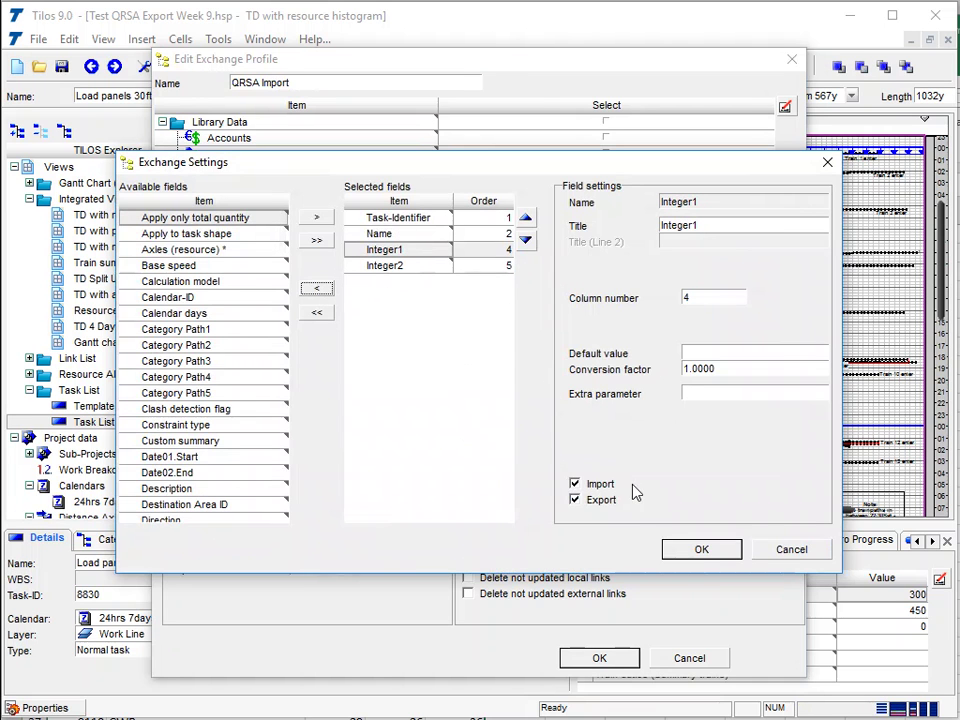
{"action": "left_click", "coordinate": [711, 550]}
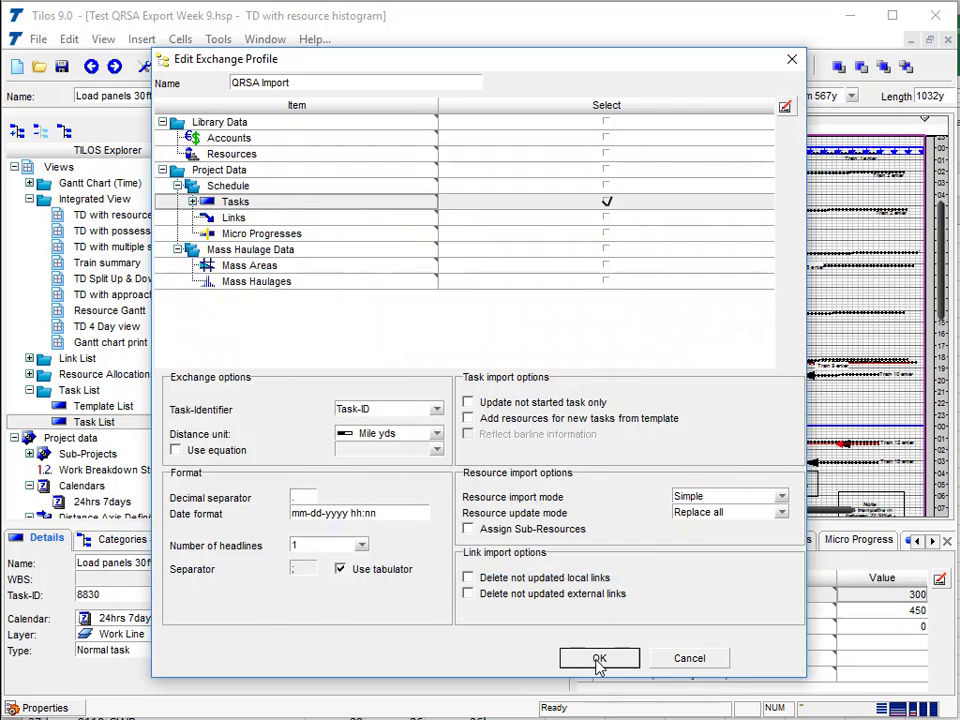
{"action": "left_click", "coordinate": [599, 658]}
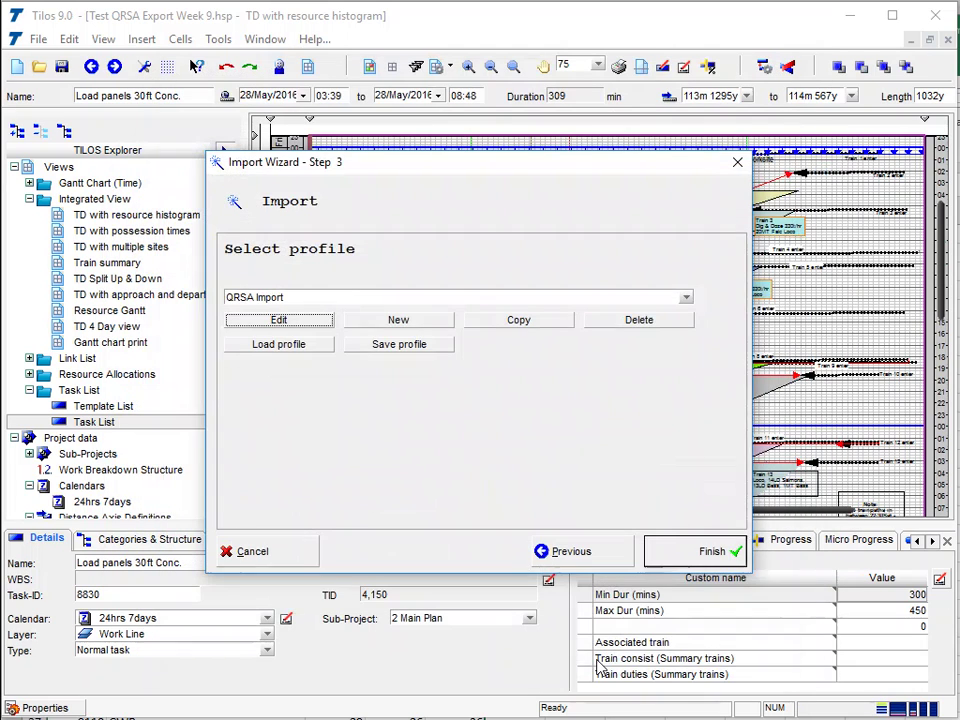
Run the QRSA Import, check the report lists every task as Updated from ID:4143, and close it.
{"action": "left_click", "coordinate": [712, 553]}
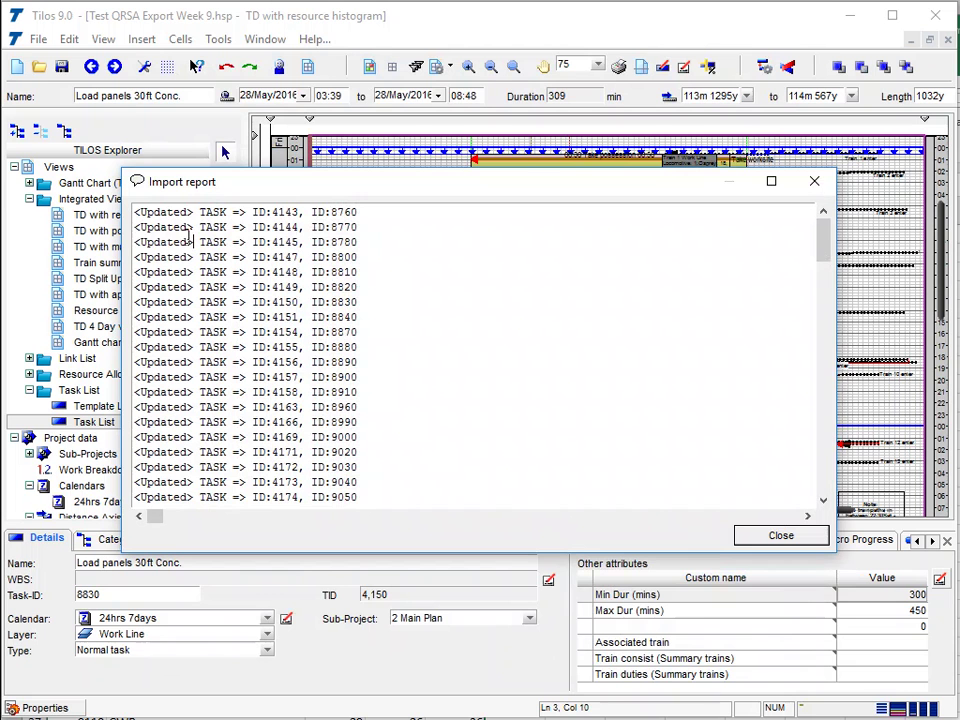
{"action": "double_click", "coordinate": [165, 242]}
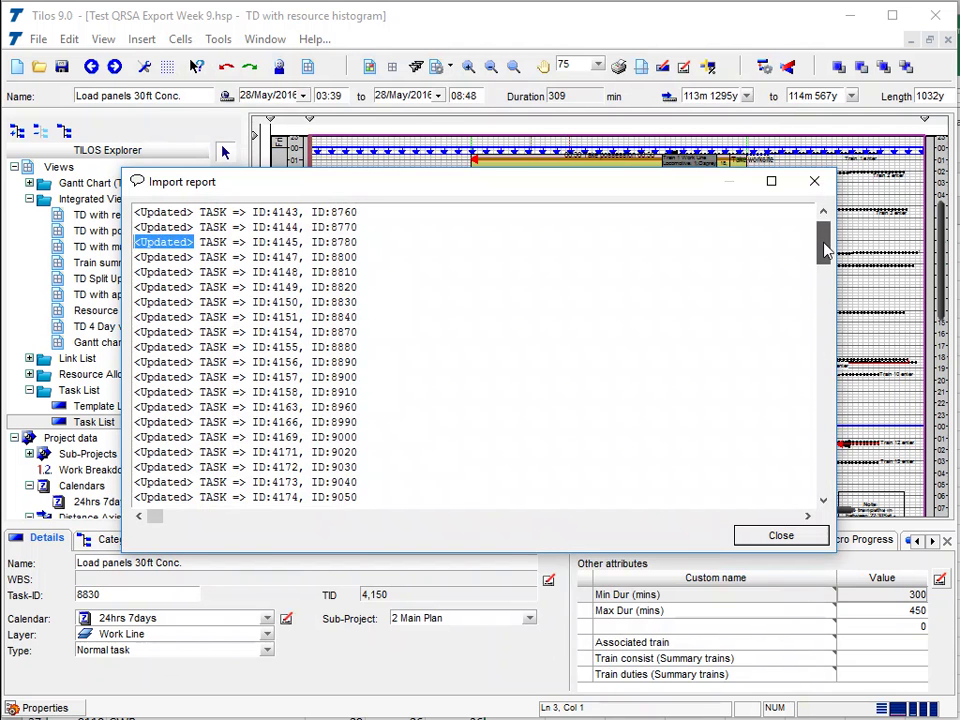
{"action": "left_click_drag", "start_coordinate": [823, 240], "coordinate": [816, 366]}
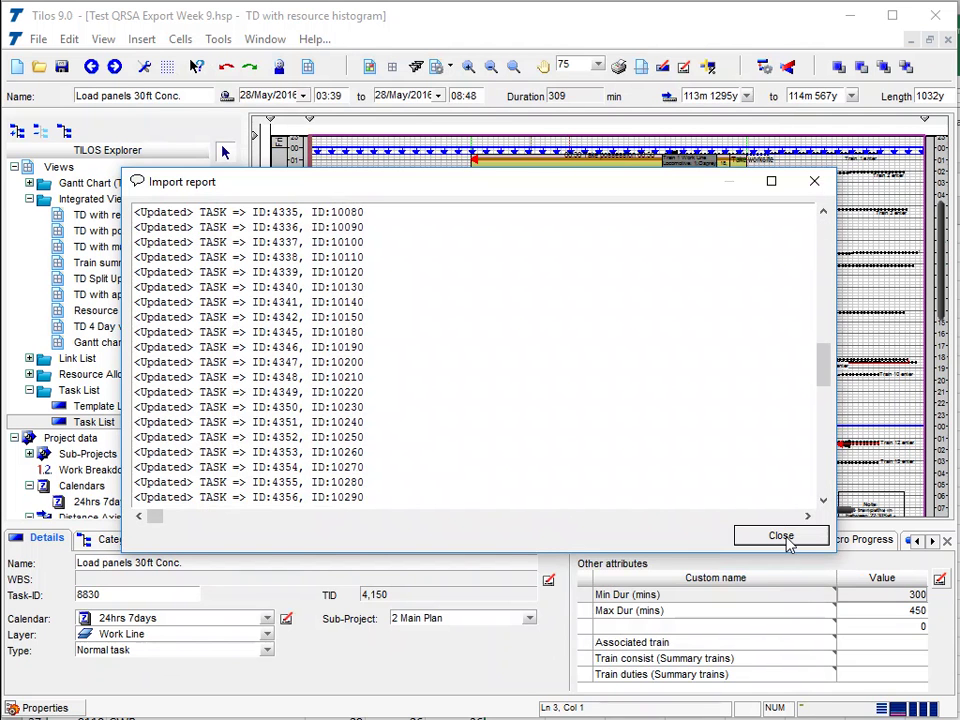
{"action": "left_click", "coordinate": [788, 538]}
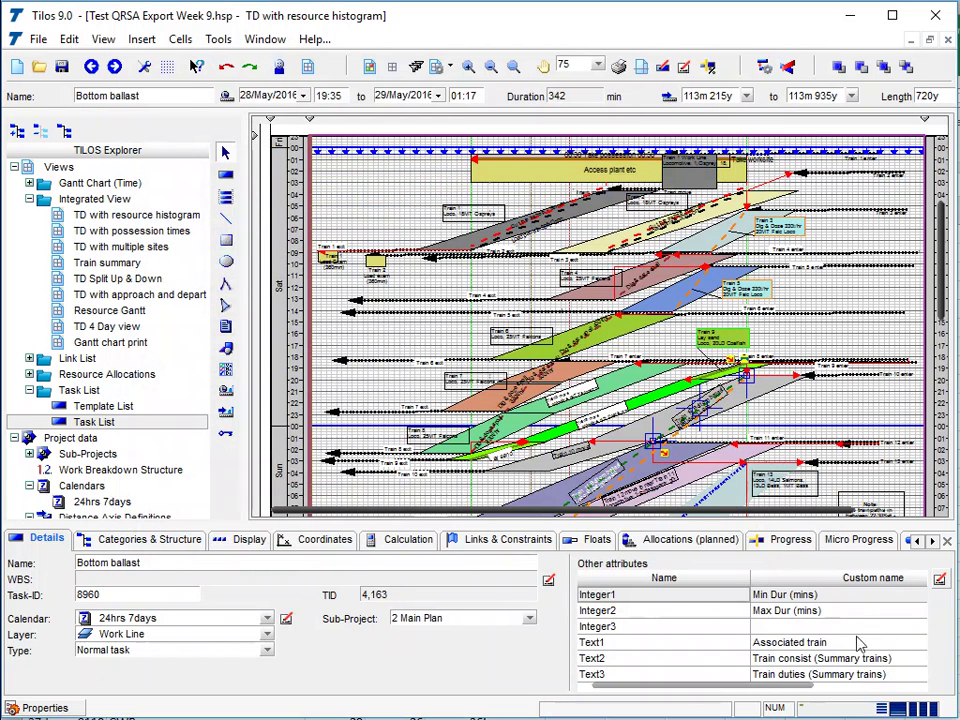
Confirm Bottom ballast (Duration 342) shows Min Dur 308 and Max Dur 428, leaving the File menu unused.
{"action": "left_click_drag", "start_coordinate": [825, 688], "coordinate": [952, 688]}
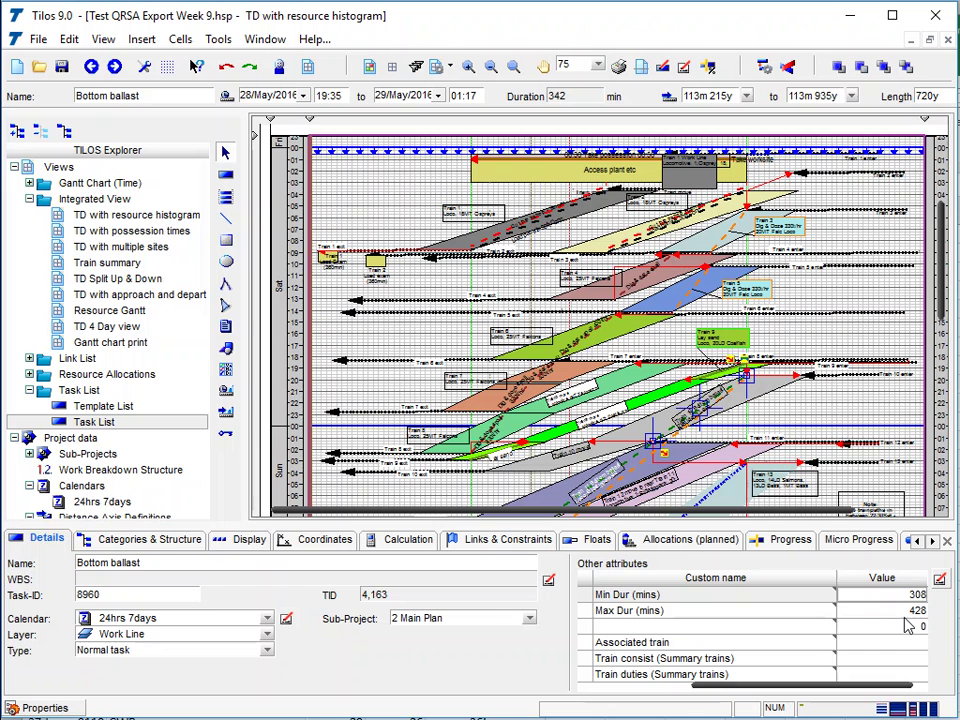
{"action": "left_click", "coordinate": [37, 40]}
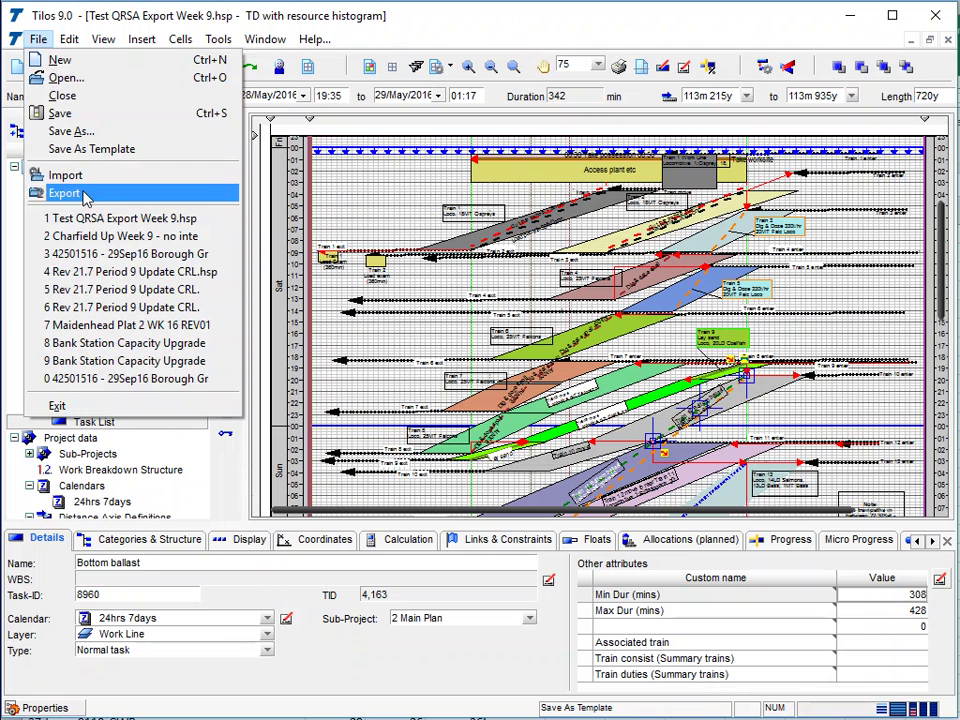
{"action": "left_click", "coordinate": [437, 33]}
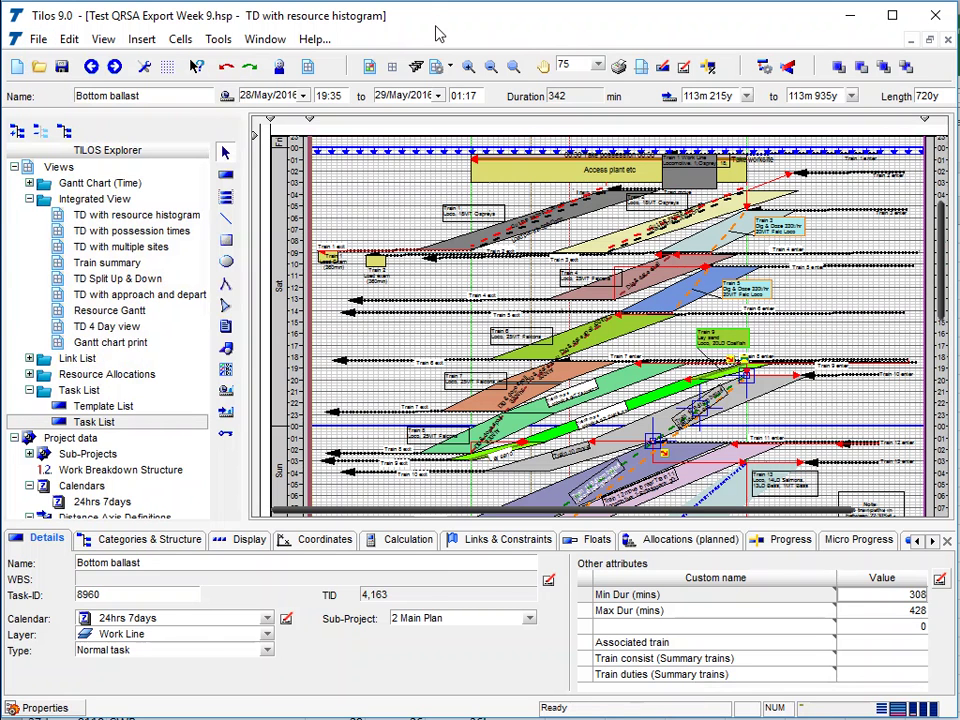